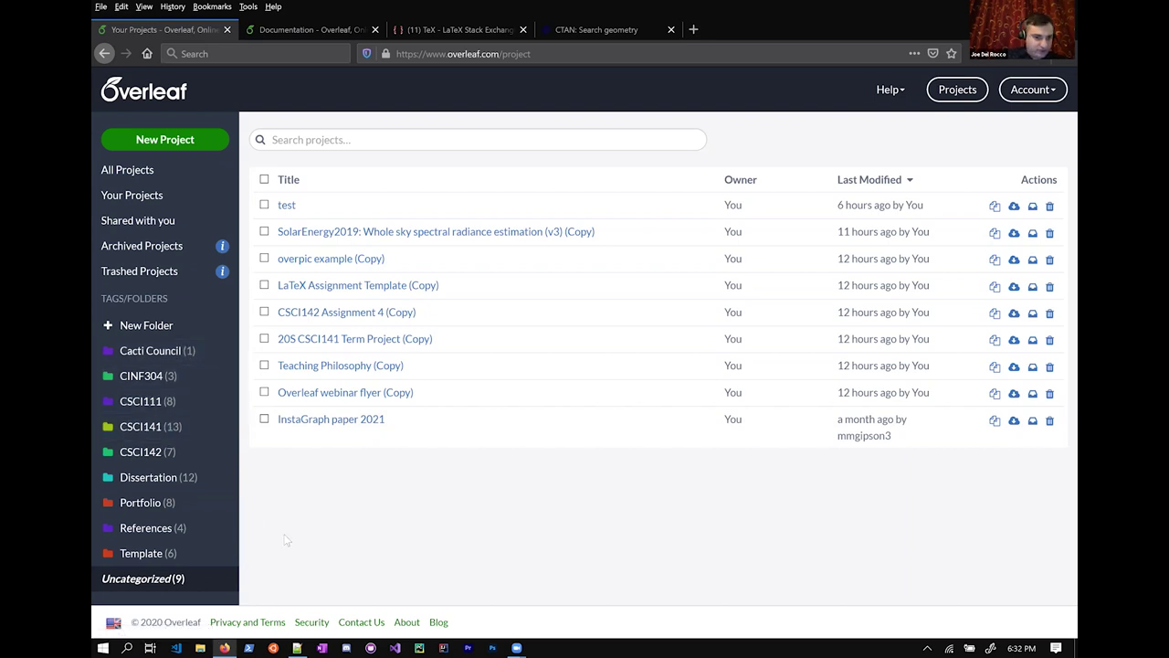
- Create a blank project titled "some project" and slightly narrow its file list and source editor panes
left_click(183, 142)
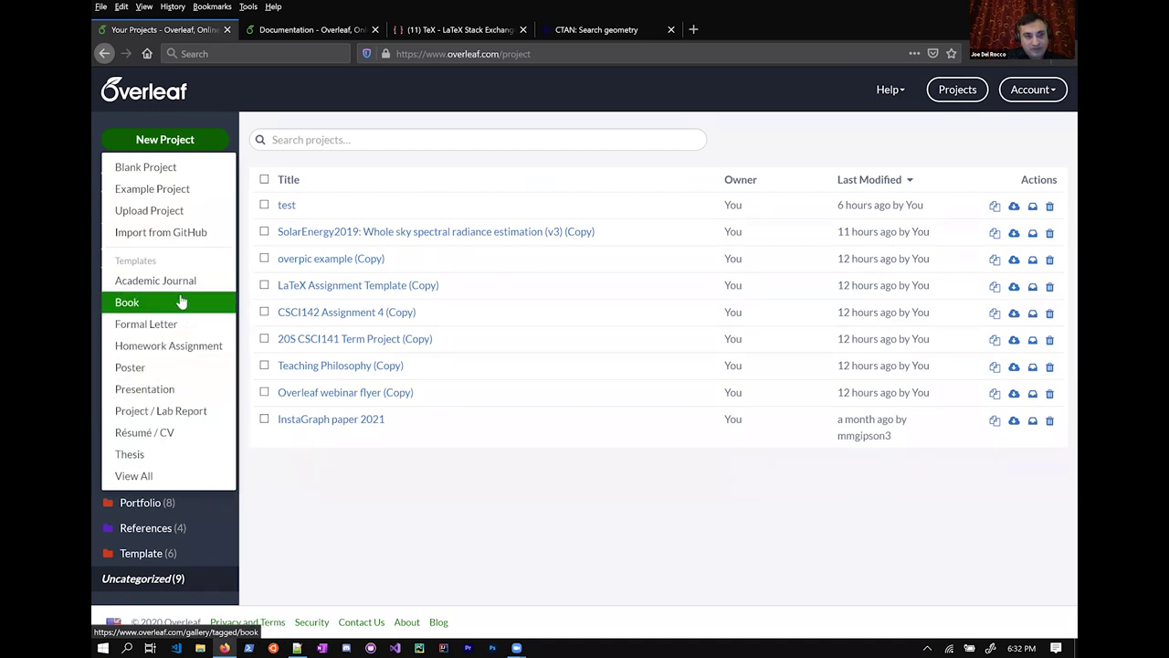
left_click(151, 169)
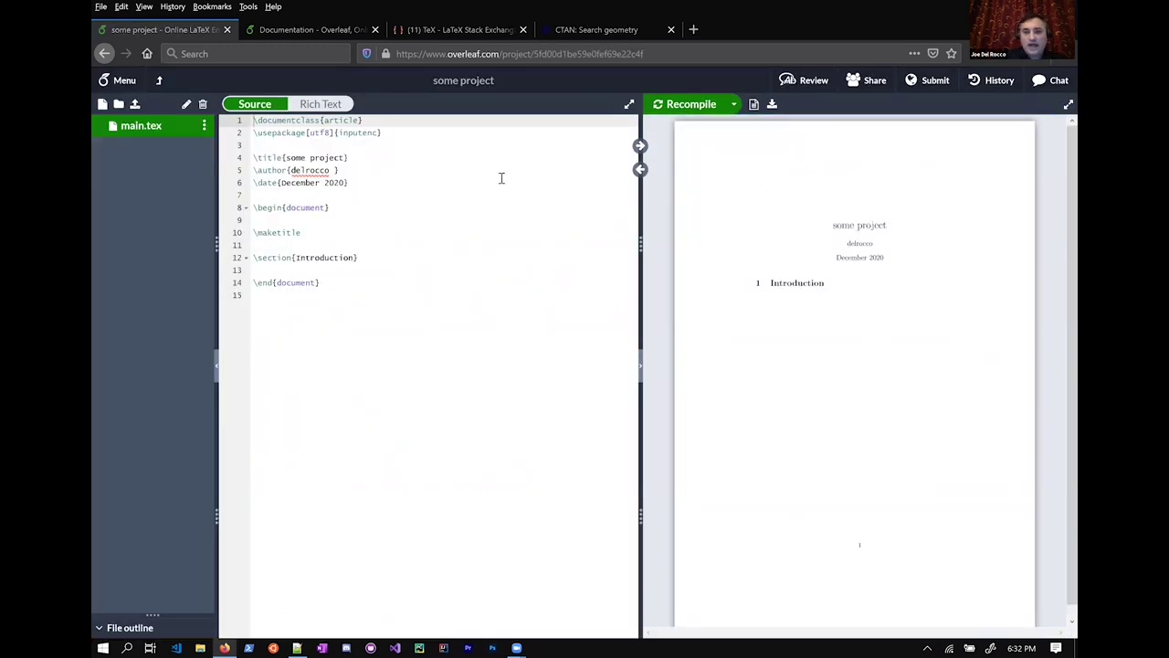
left_click_drag(214, 191, 205, 191)
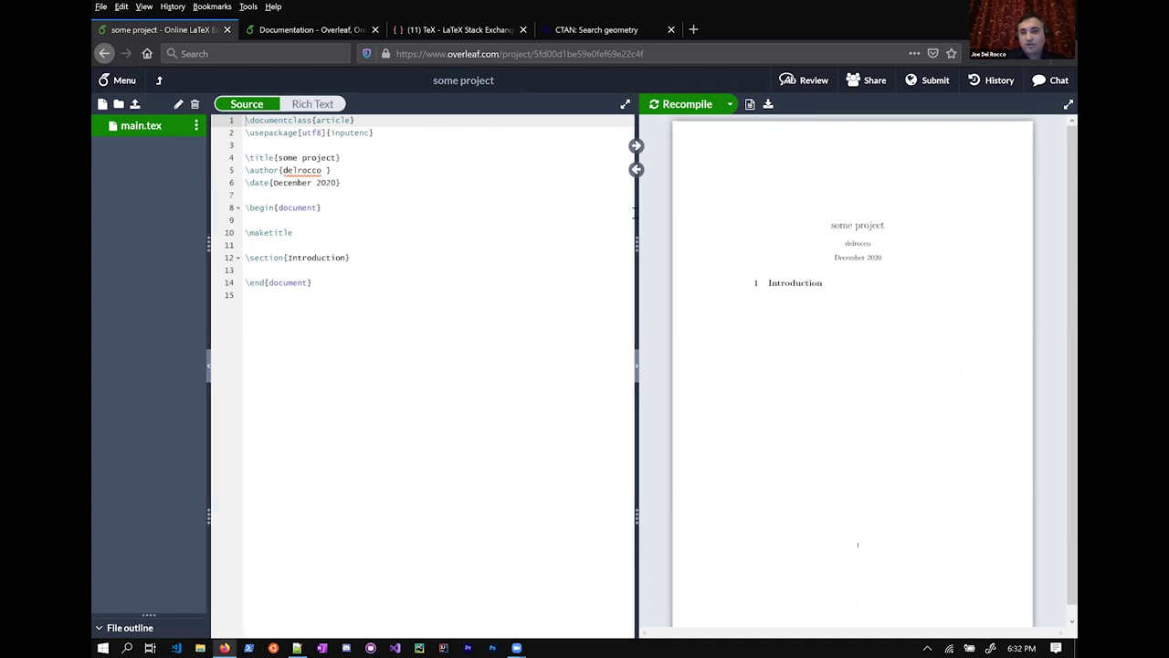
left_click(633, 212)
left_click_drag(637, 215, 630, 216)
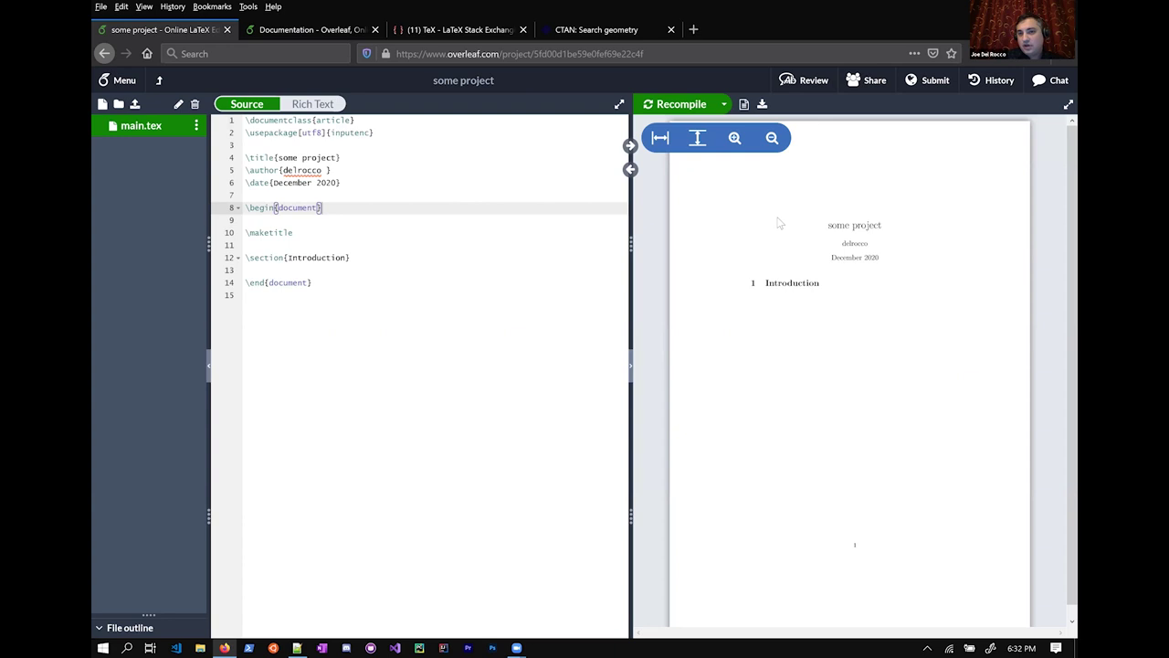
- Examine the auto compile, compile mode and syntax check options available for recompiling
left_click(724, 106)
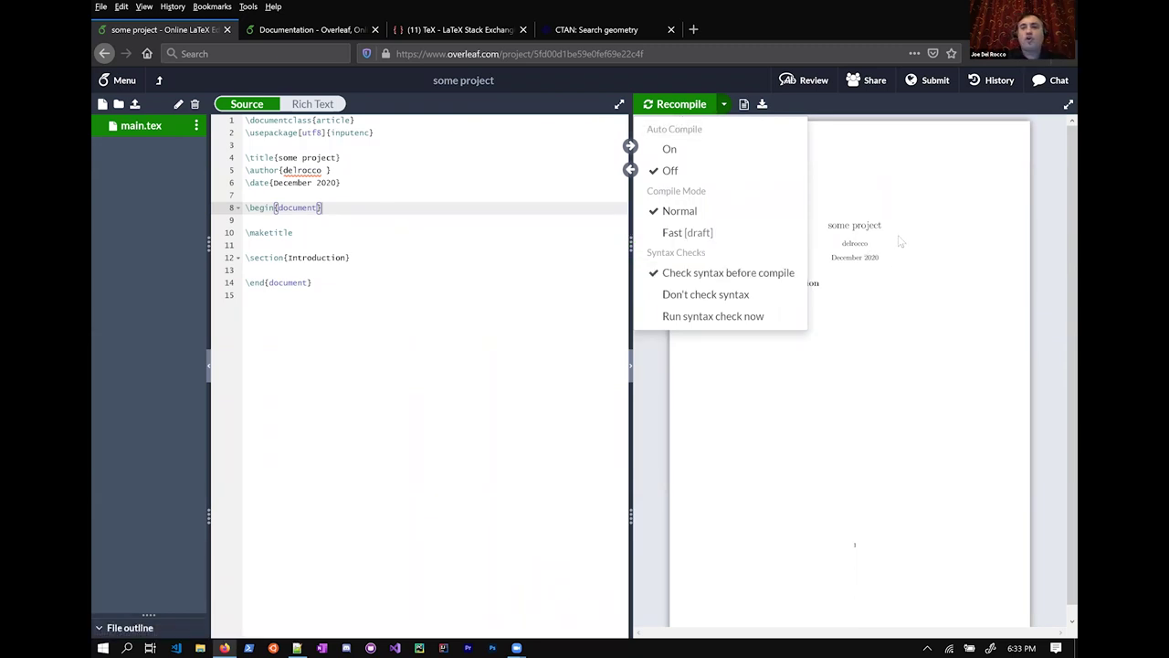
left_click(796, 240)
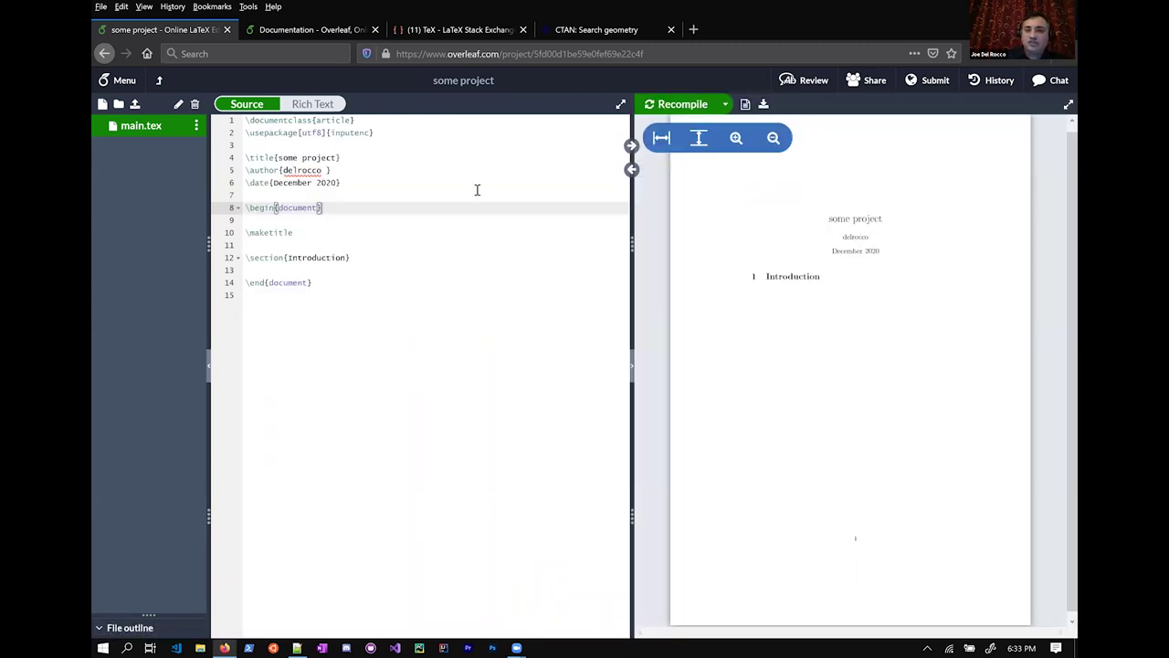
- Add one blank line below \begin{document}, removing the trial text typed there
key("Return")
key("Return")
key("Return")
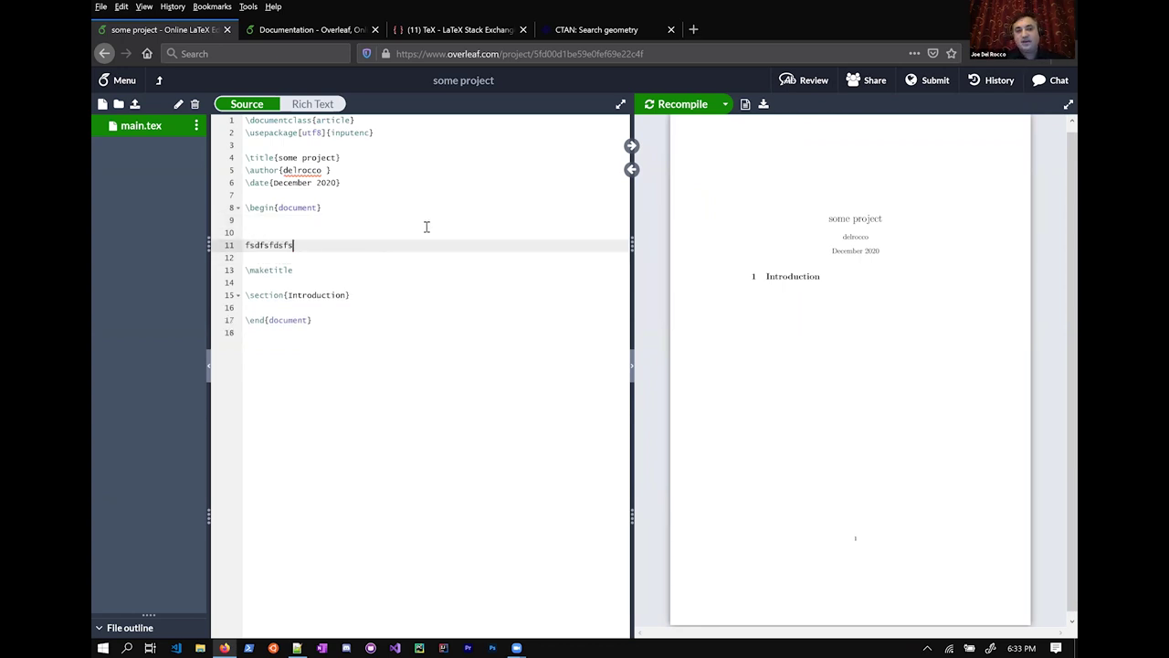
key("BackSpace")
key("BackSpace")
key("BackSpace")
key("BackSpace")
key("BackSpace")
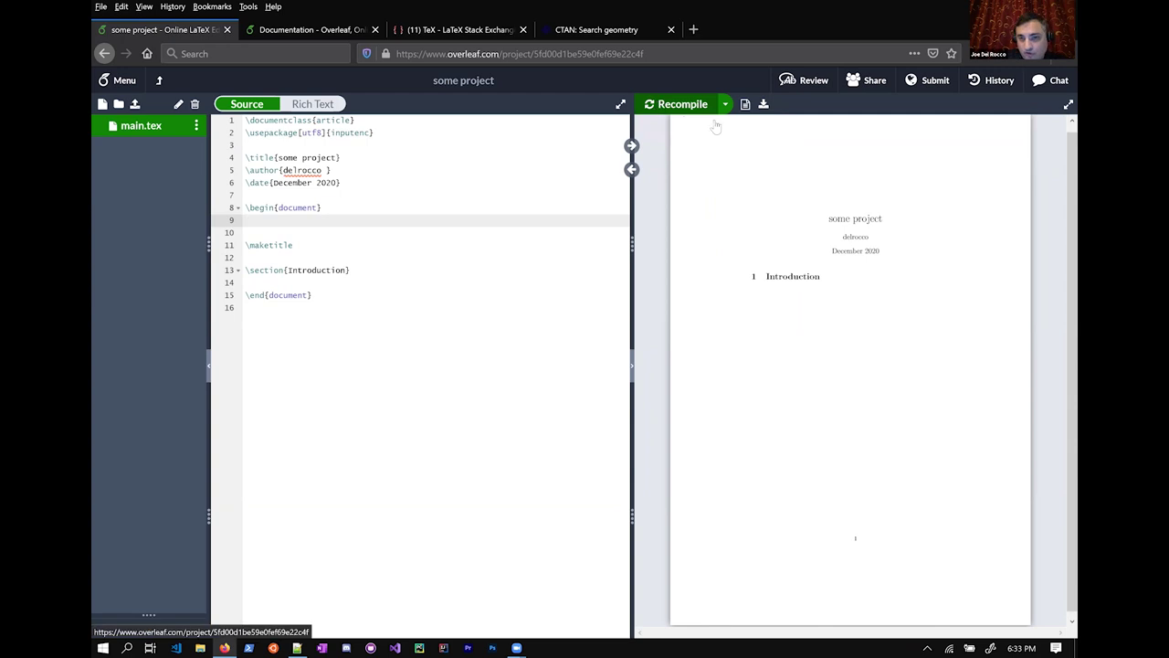
- Show the compile logs and return to the PDF preview
left_click(745, 104)
left_click(745, 105)
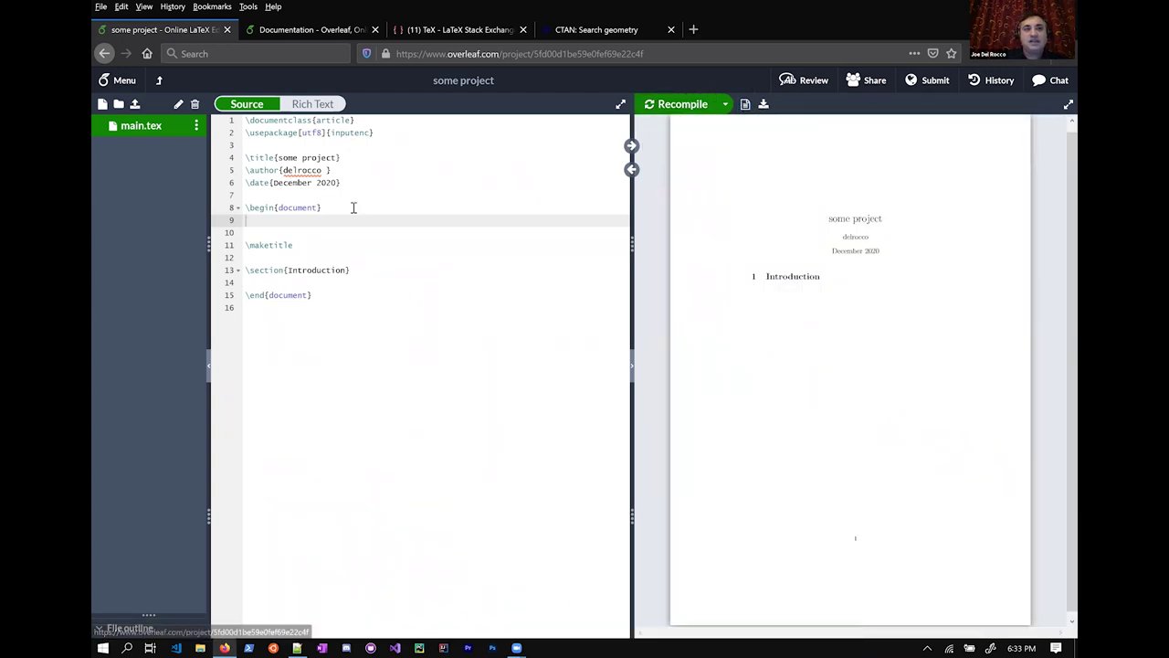
- Examine the project settings, including the list of available LaTeX compilers, without changing the compiler
left_click(123, 82)
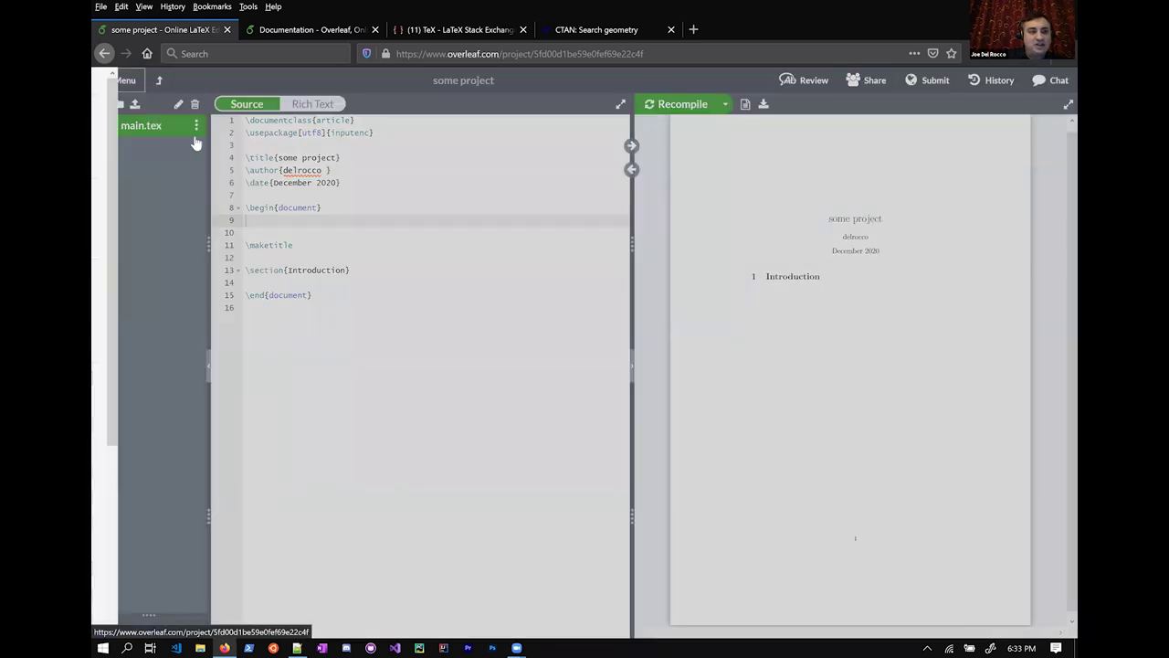
scroll(173, 274, "down", 4)
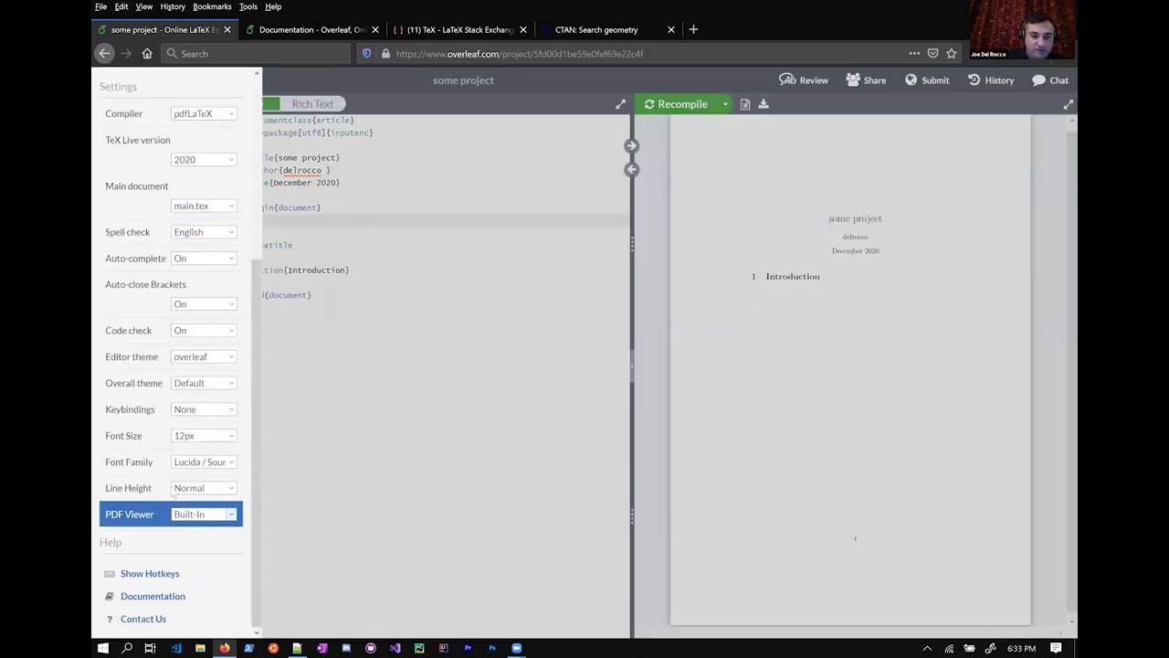
scroll(193, 283, "up", 1)
scroll(194, 290, "up", 1)
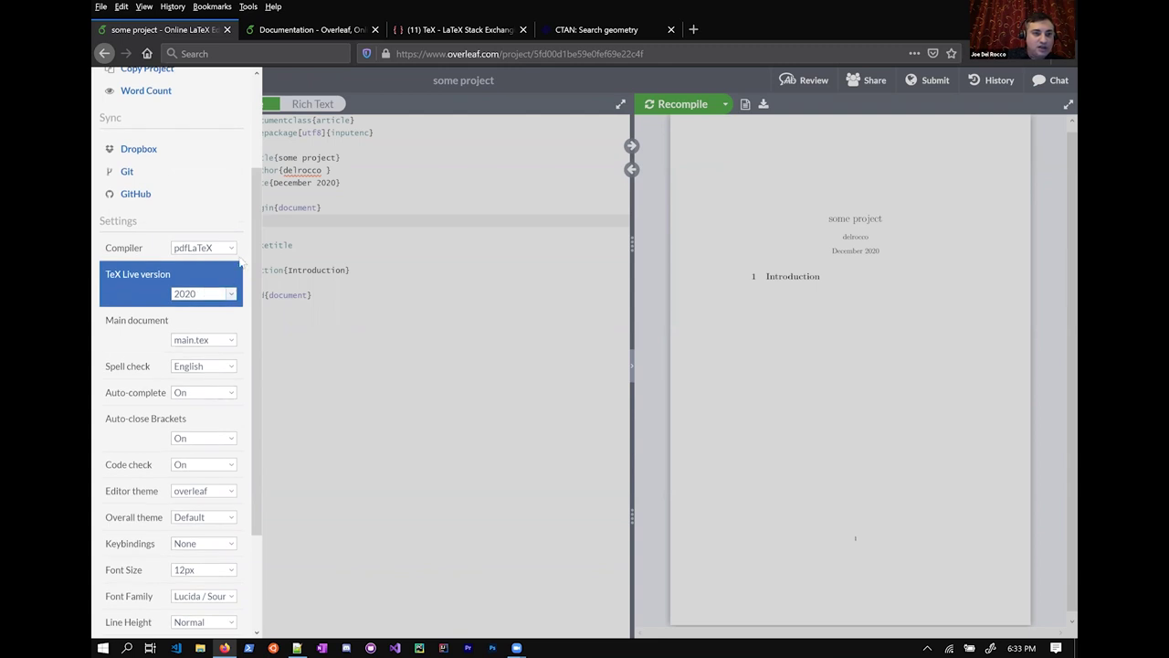
left_click(232, 249)
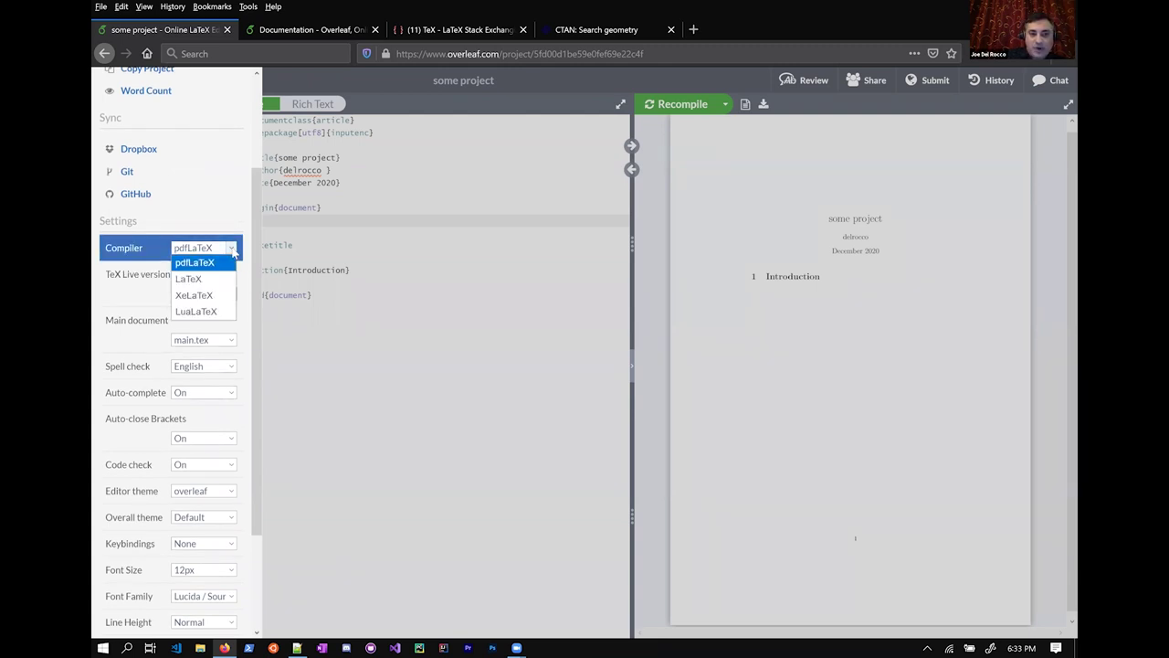
left_click(233, 253)
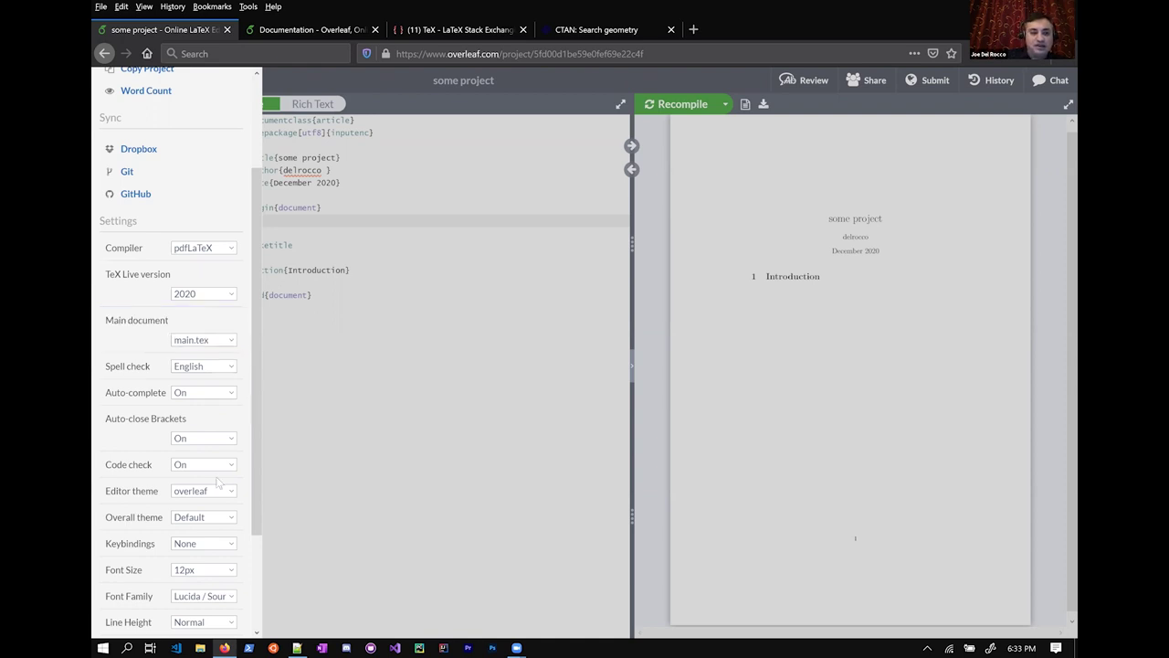
- Examine the remaining editor settings and the project's sync, action and download options, and return to the source
scroll(176, 413, "down", 3)
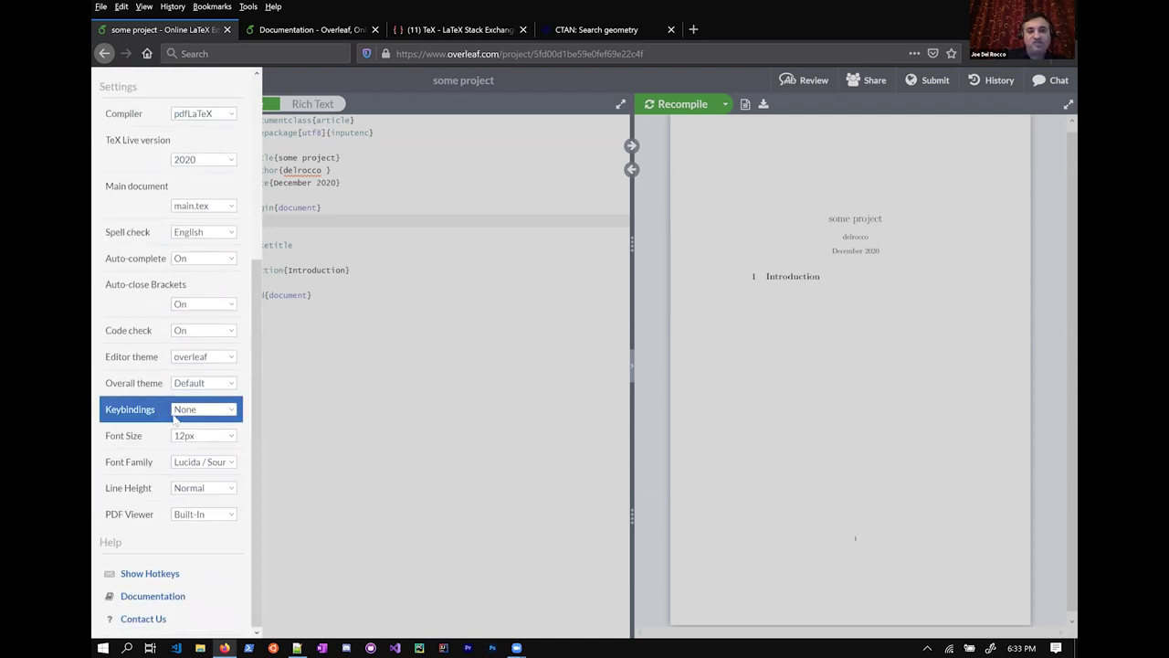
scroll(176, 413, "up", 6)
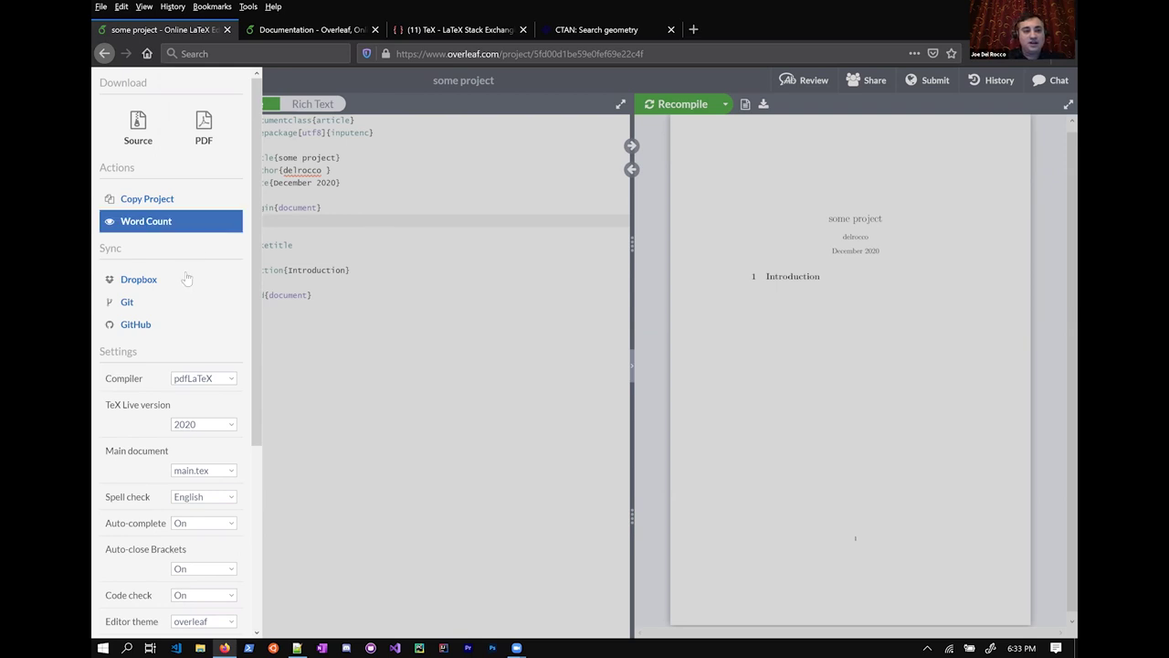
scroll(142, 274, "down", 3)
scroll(119, 454, "down", 1)
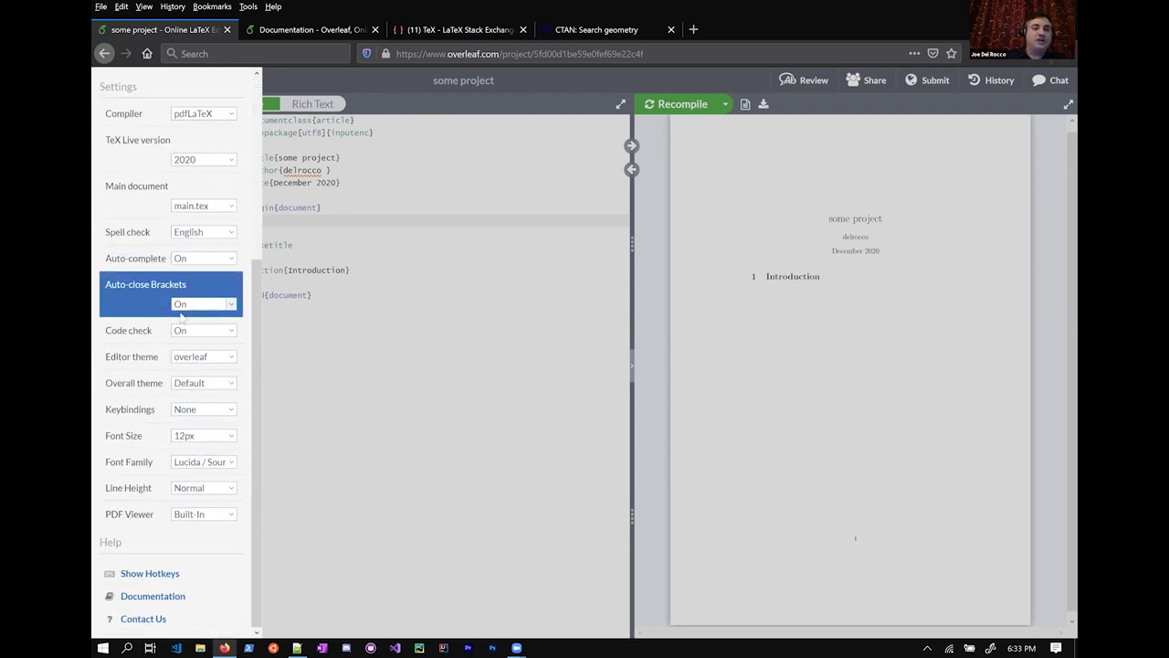
scroll(180, 300, "up", 2)
scroll(180, 300, "up", 3)
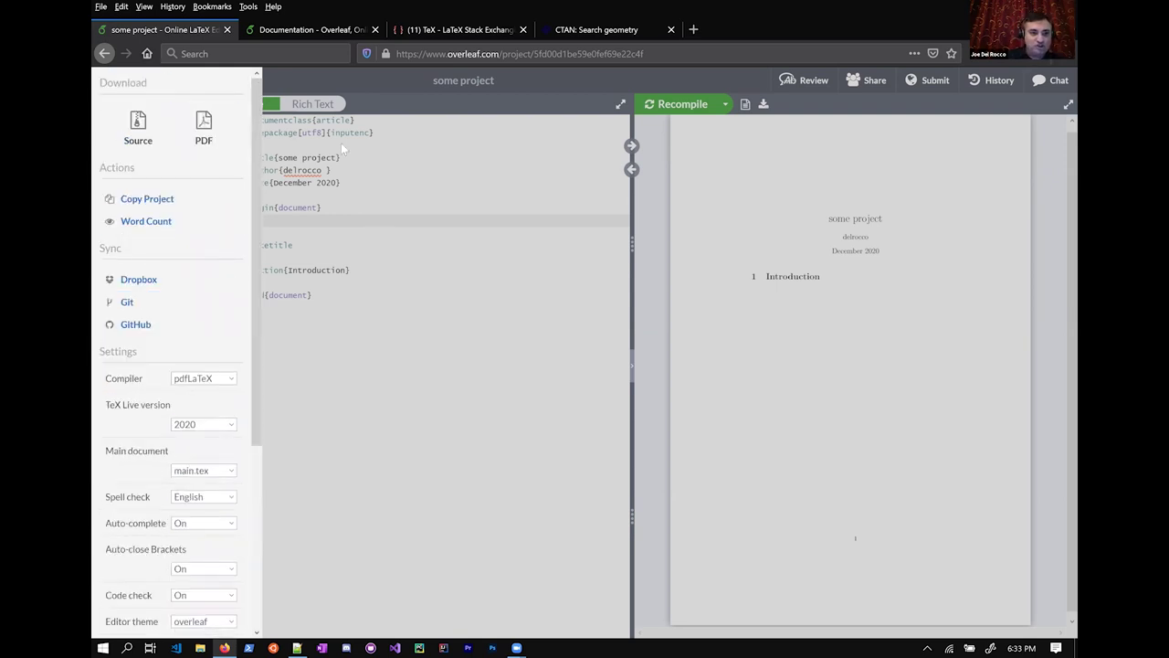
key("Escape")
left_click(119, 80)
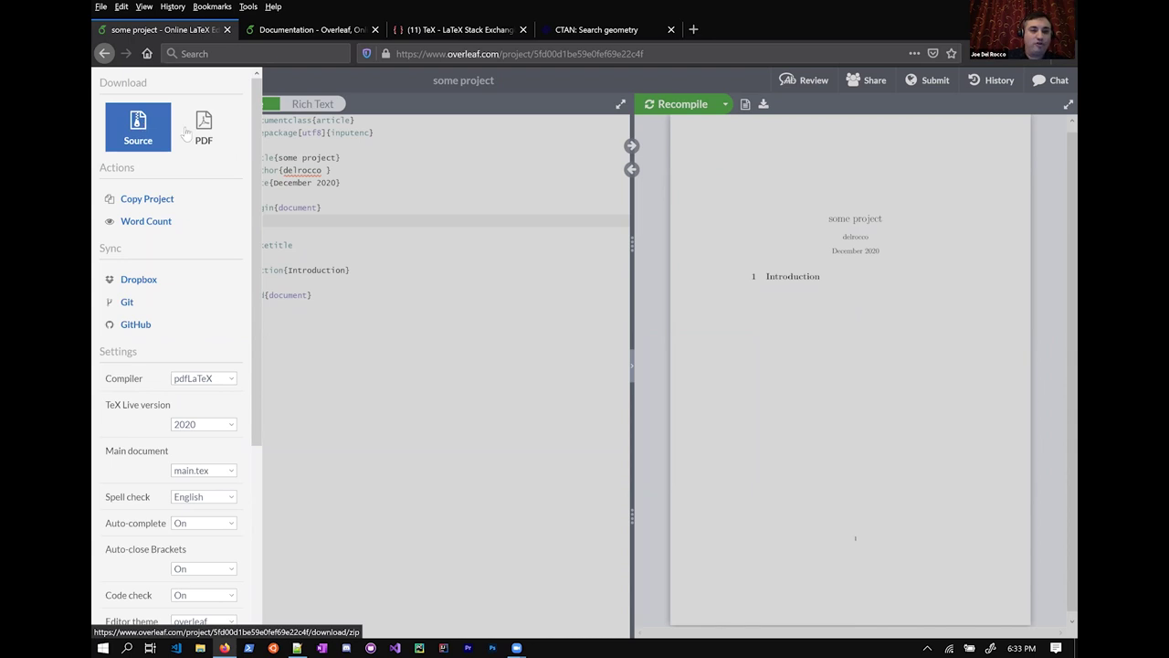
left_click(440, 183)
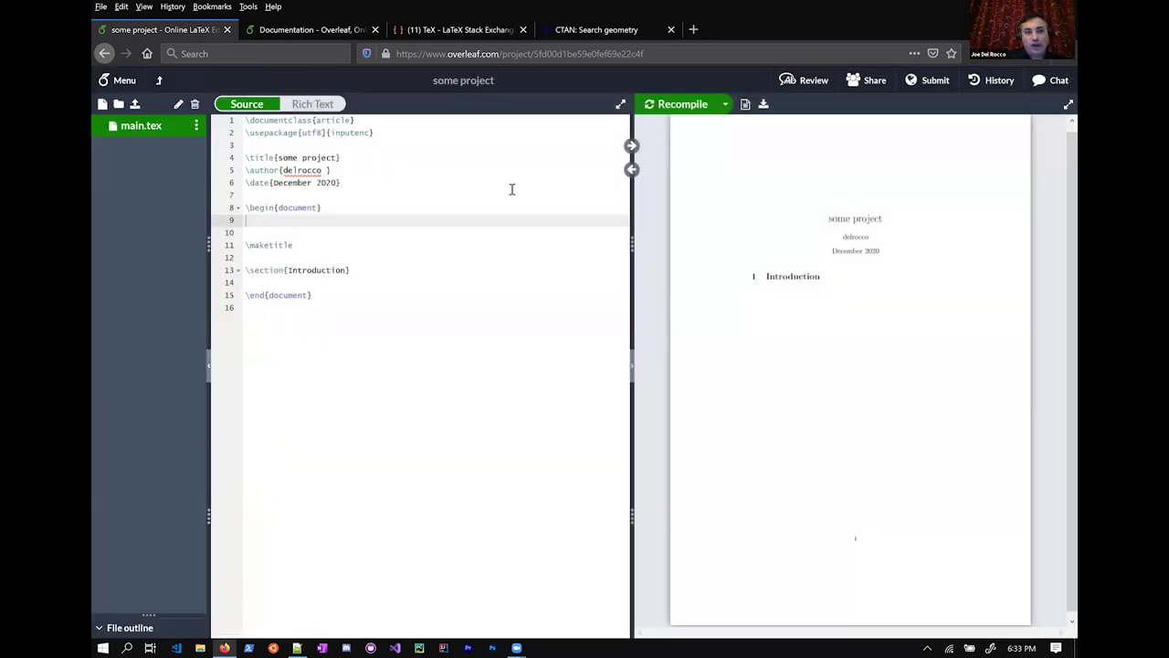
- View the track-changes review area, the project's version history and the chat, closing each one again
left_click(809, 79)
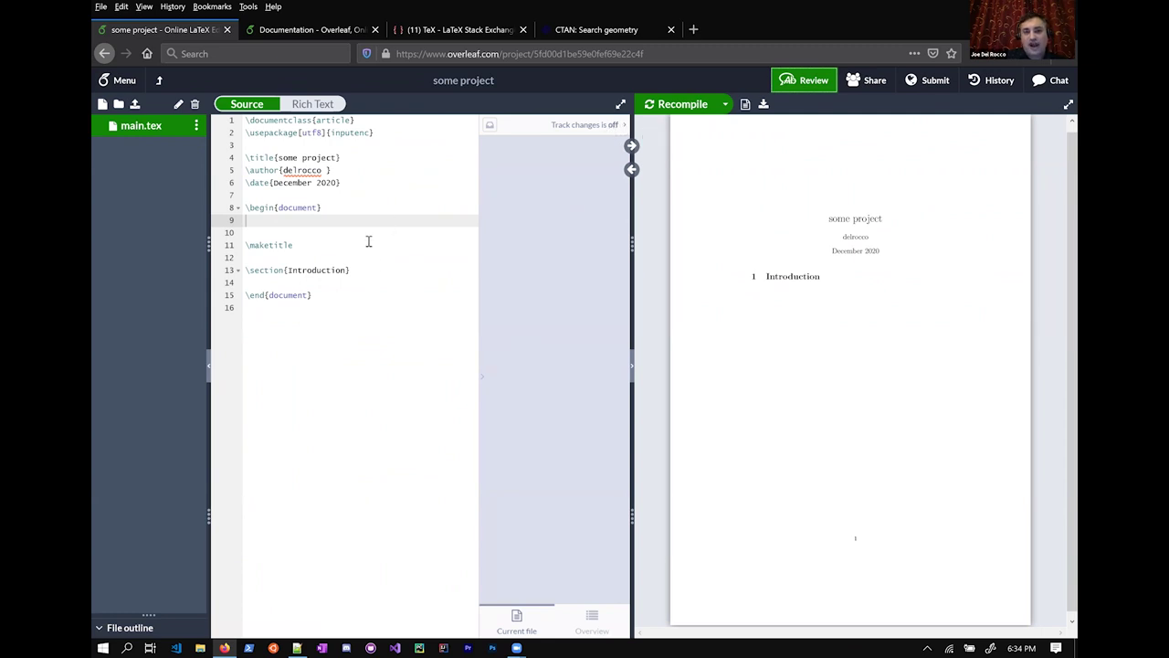
left_click(809, 79)
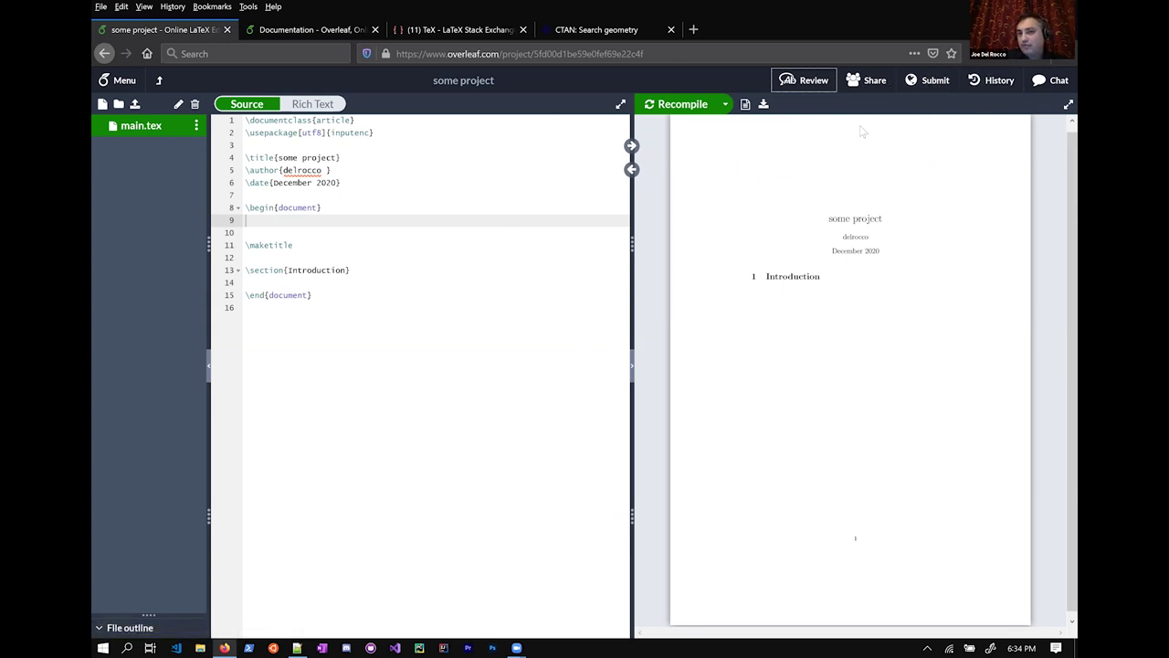
left_click(1000, 82)
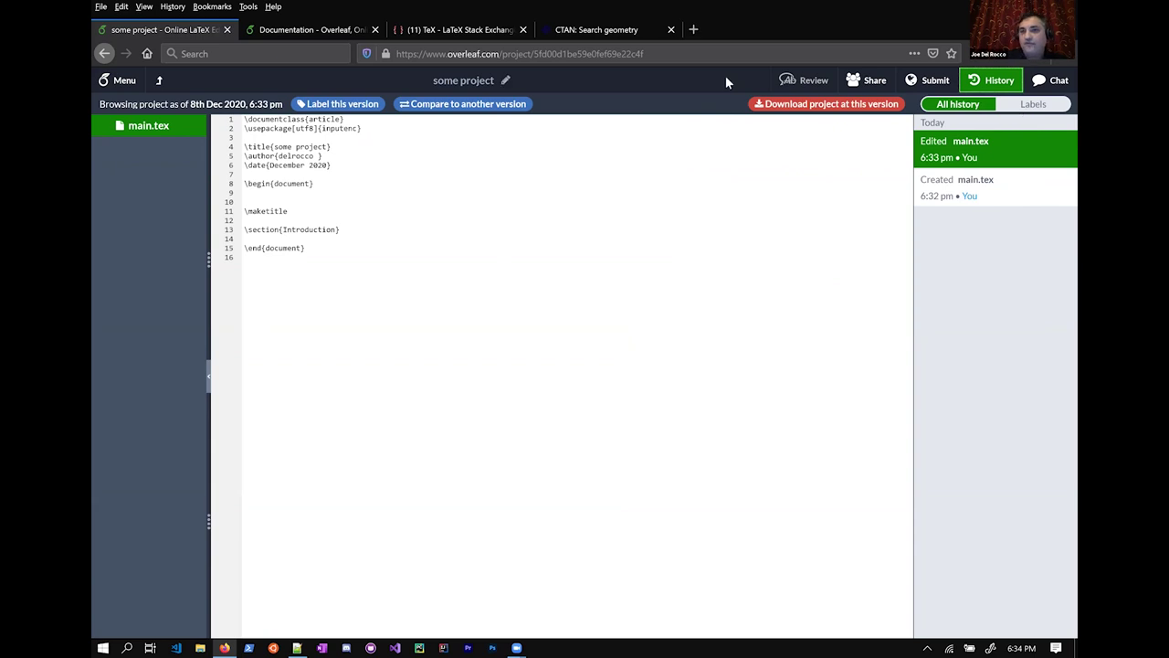
left_click(996, 84)
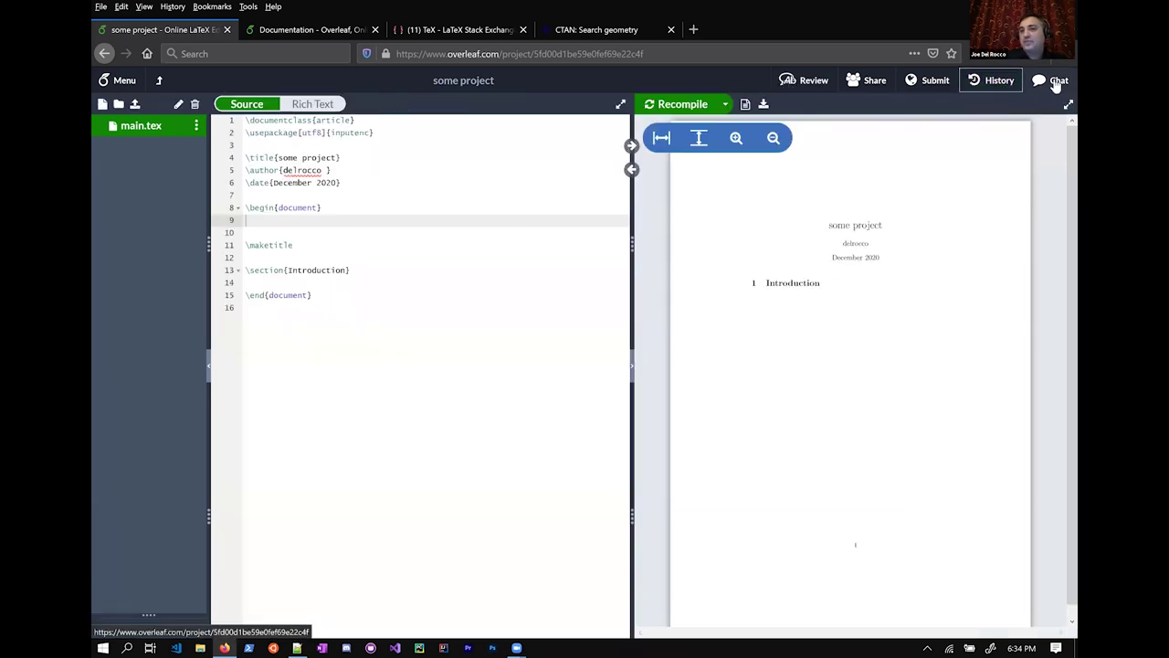
left_click(1052, 81)
left_click(879, 90)
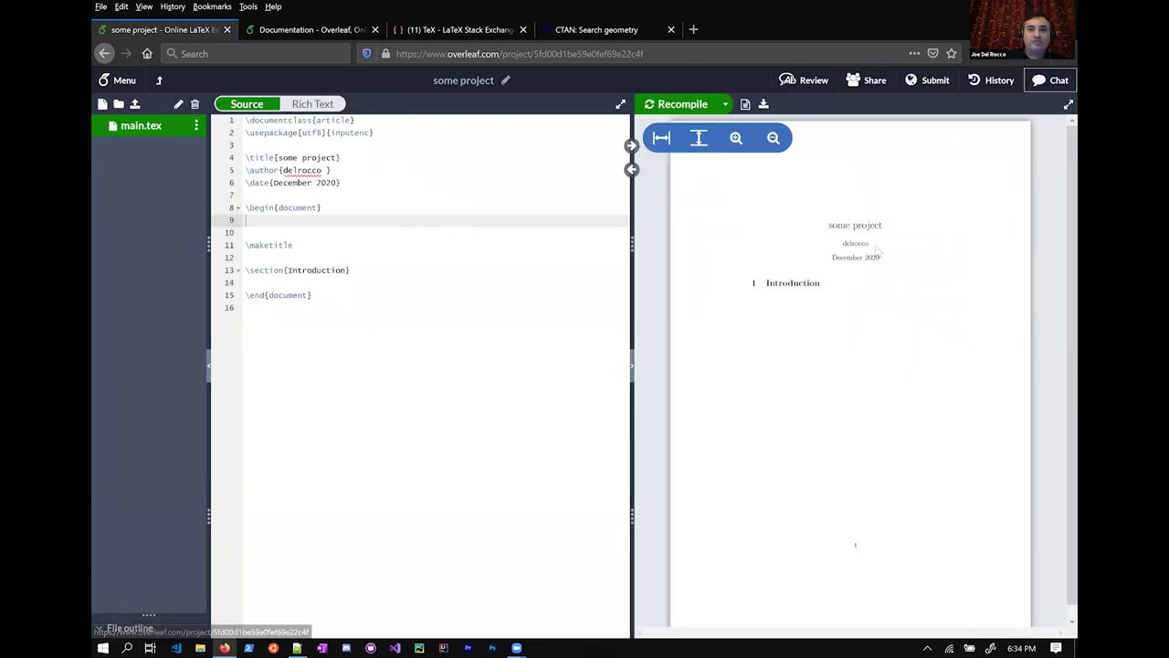
- Insert four blank lines between the \date line and \begin{document}
key("Return")
key("Return")
key("Return")
key("Return")
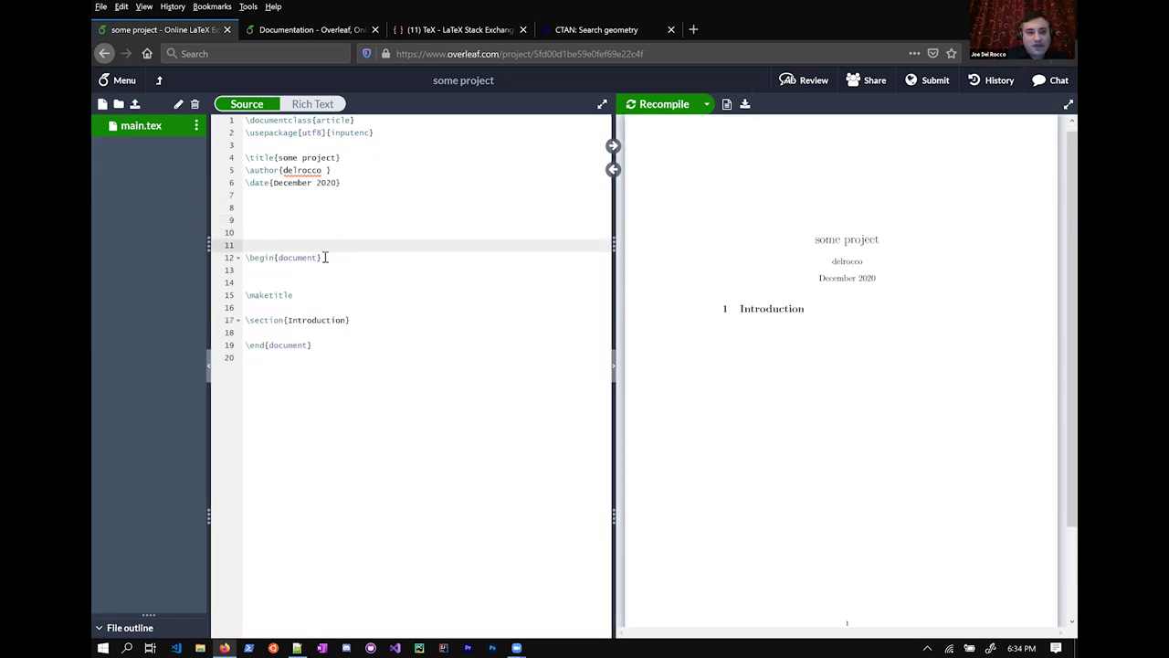
left_click_drag(322, 257, 244, 258)
left_click_drag(315, 344, 245, 345)
left_click(287, 258)
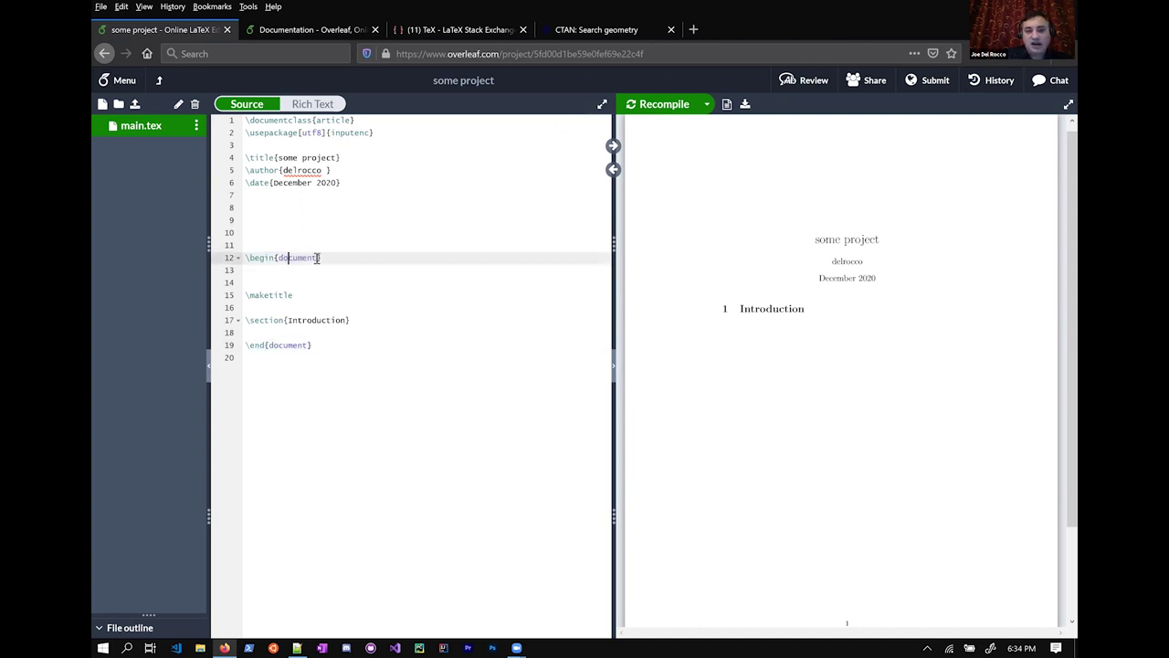
left_click(323, 258)
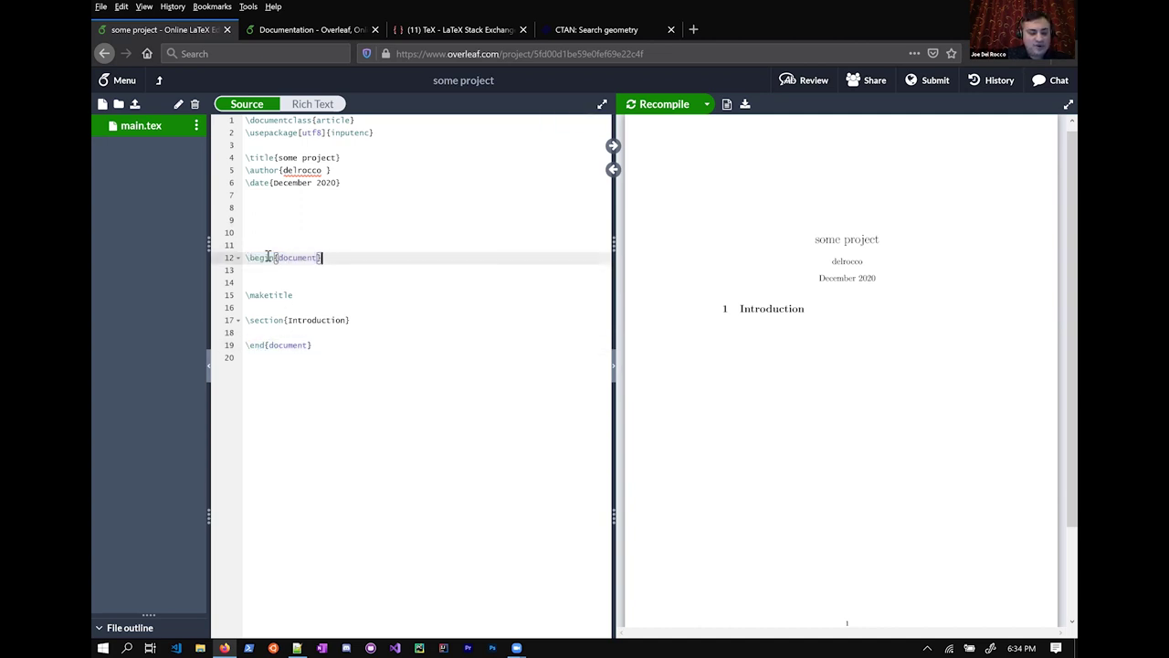
- Enlarge the page zoom to 120% and narrow the file list pane
key("ctrl+plus")
key("ctrl+plus")
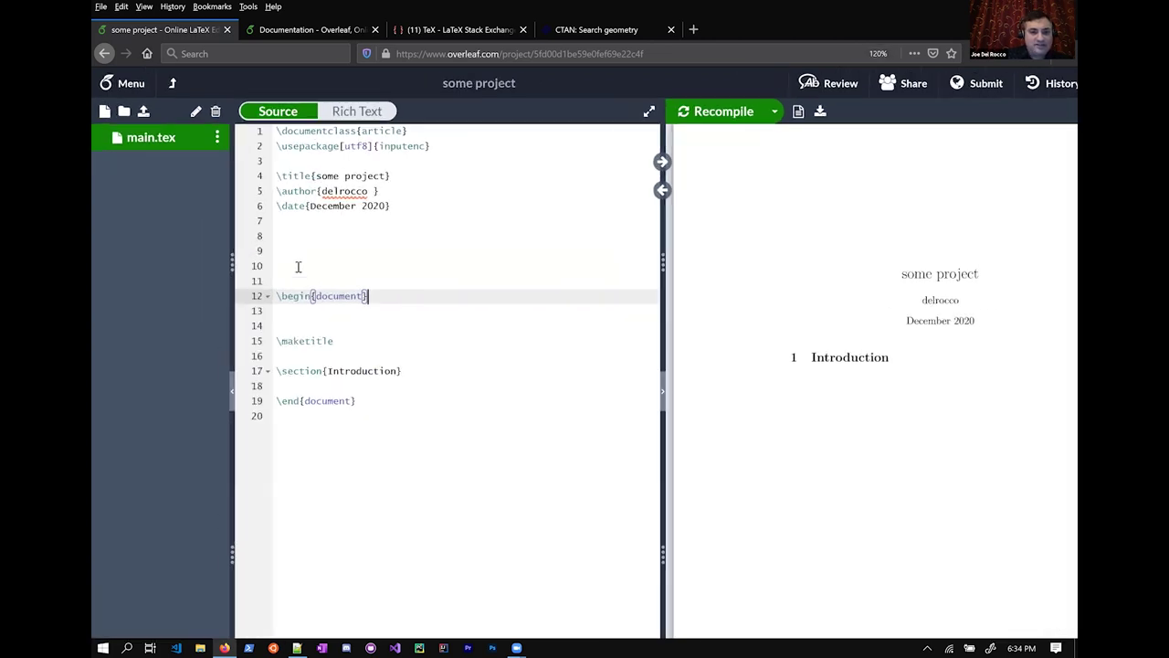
left_click_drag(223, 215, 199, 216)
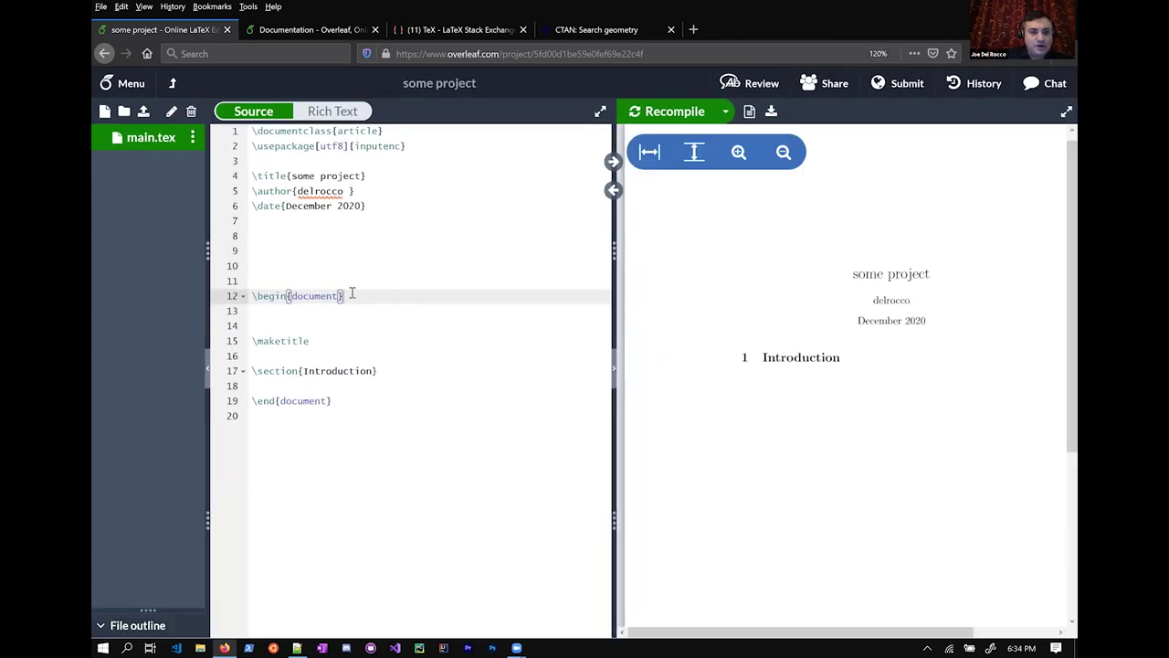
left_click_drag(257, 295, 281, 295)
left_click(286, 279)
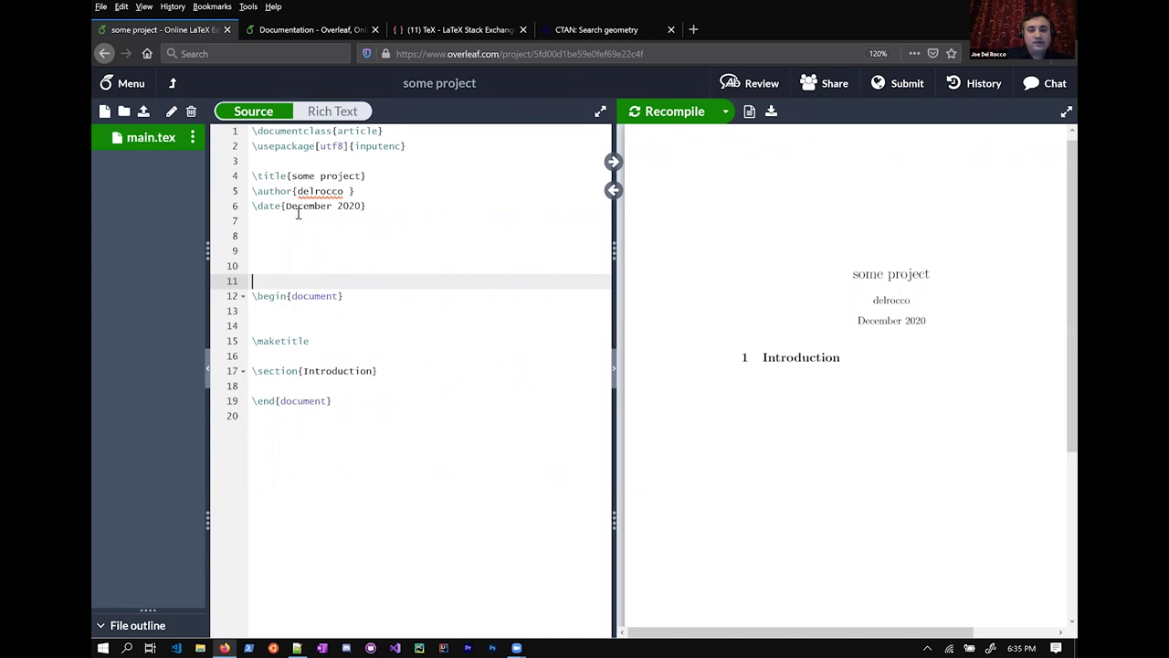
- Delete the trailing space before the closing brace of the \author command
left_click_drag(253, 191, 354, 191)
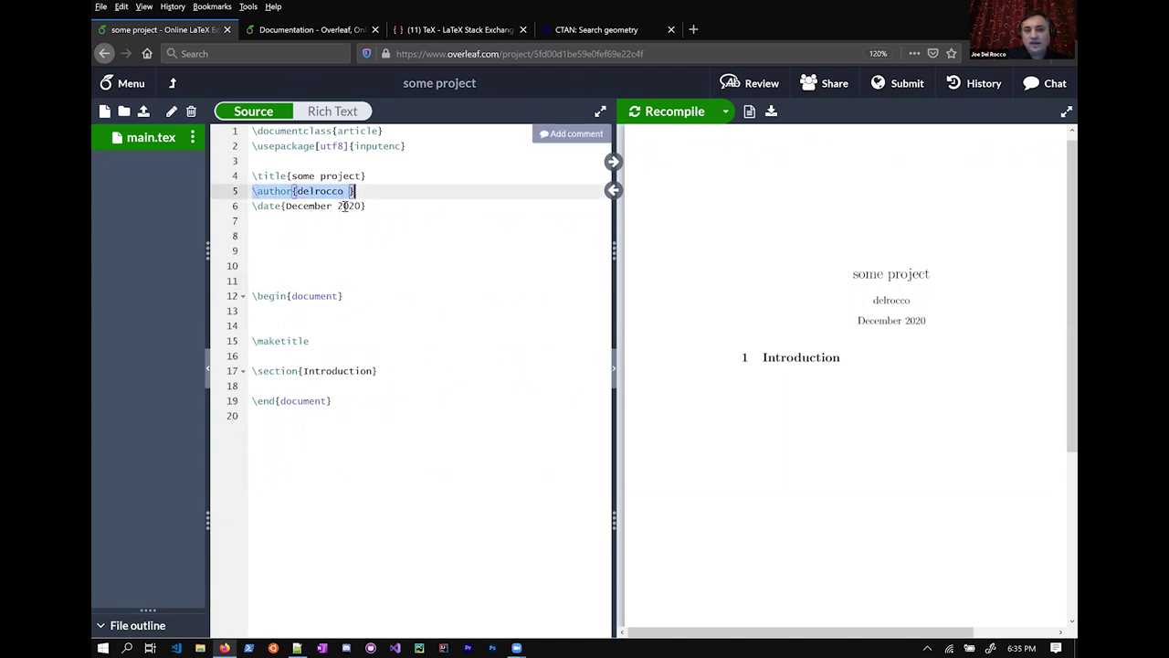
double_click(260, 192)
left_click(306, 190)
left_click_drag(293, 191, 355, 191)
left_click(349, 205)
left_click(353, 191)
key("BackSpace")
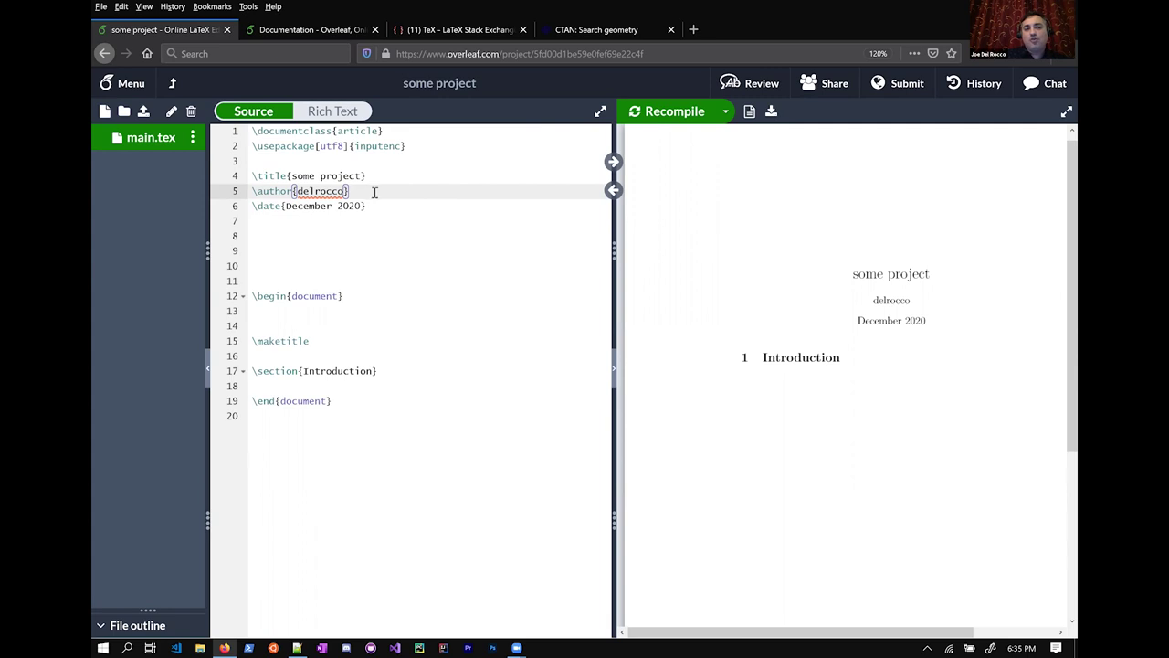
left_click_drag(347, 191, 356, 191)
left_click(353, 190)
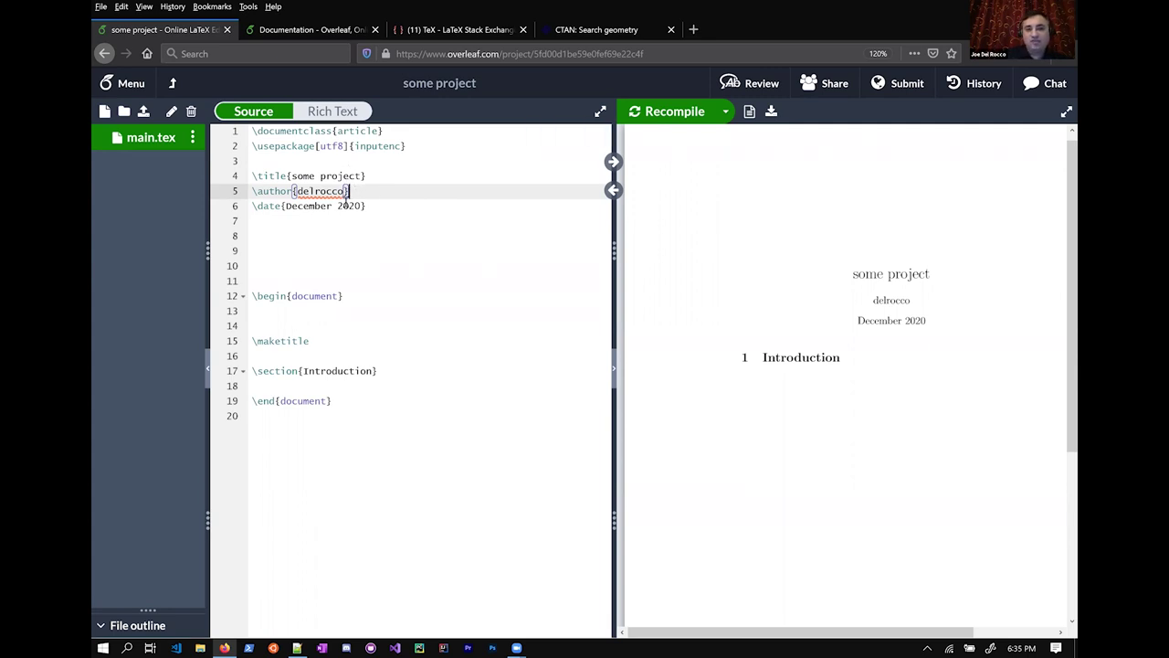
left_click_drag(255, 295, 347, 297)
left_click(284, 309)
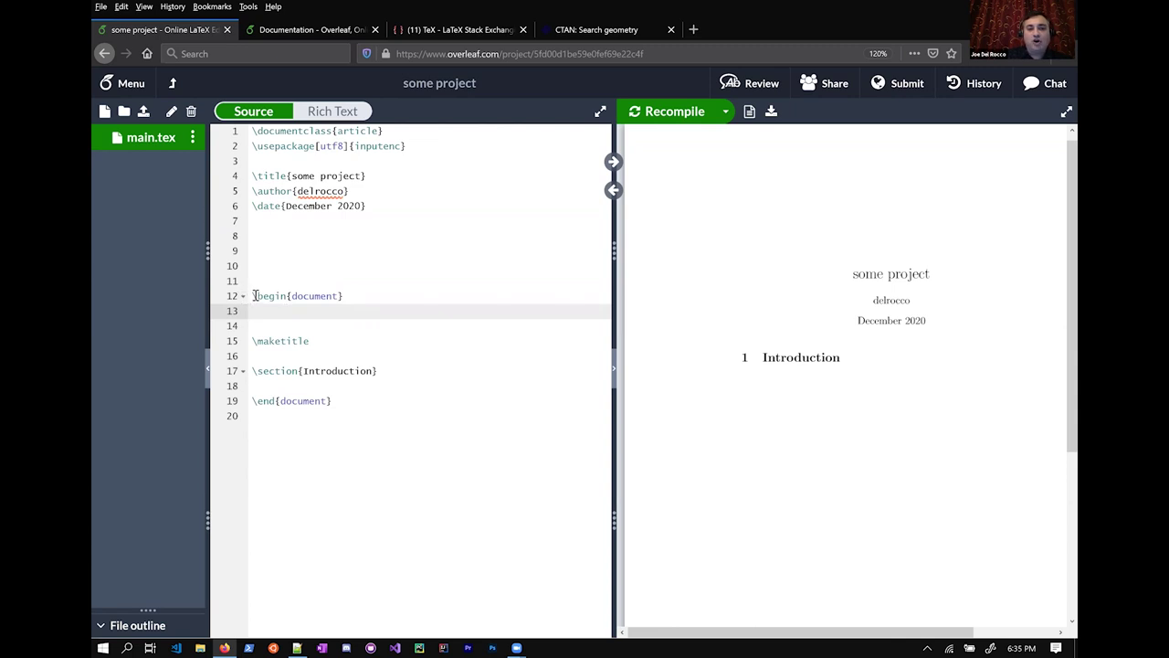
- Examine the document body between \begin{document} and \end{document}, and the \author line in the preamble
left_click_drag(255, 295, 346, 296)
left_click_drag(339, 400, 253, 402)
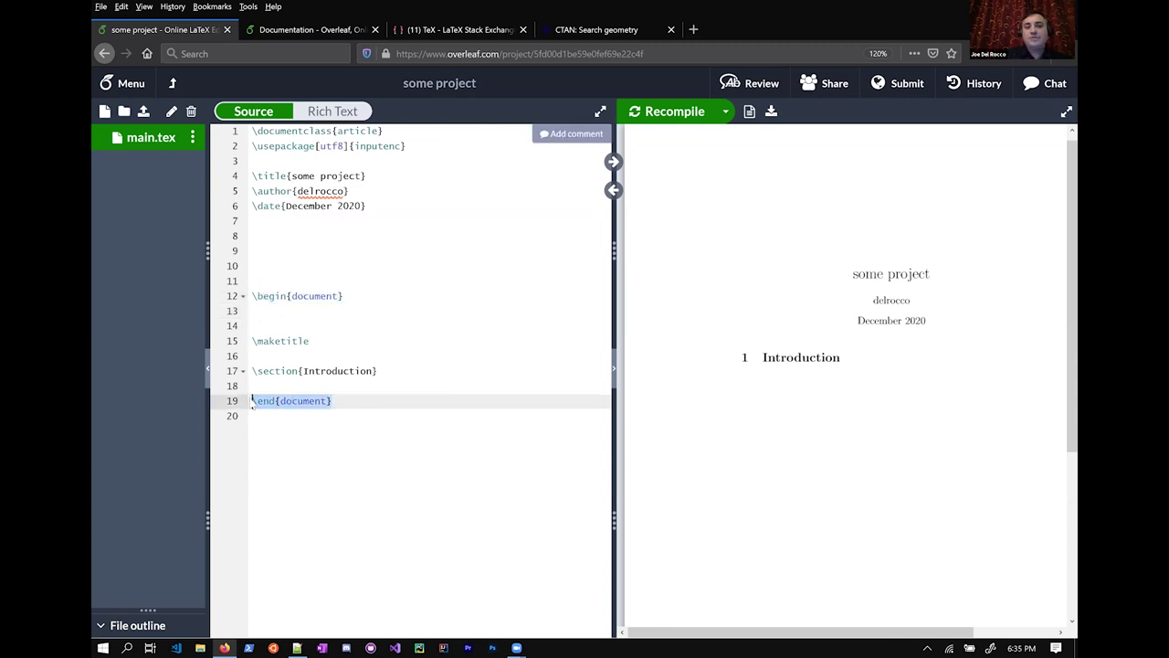
left_click_drag(353, 295, 256, 300)
left_click_drag(343, 400, 253, 402)
left_click_drag(325, 311, 425, 386)
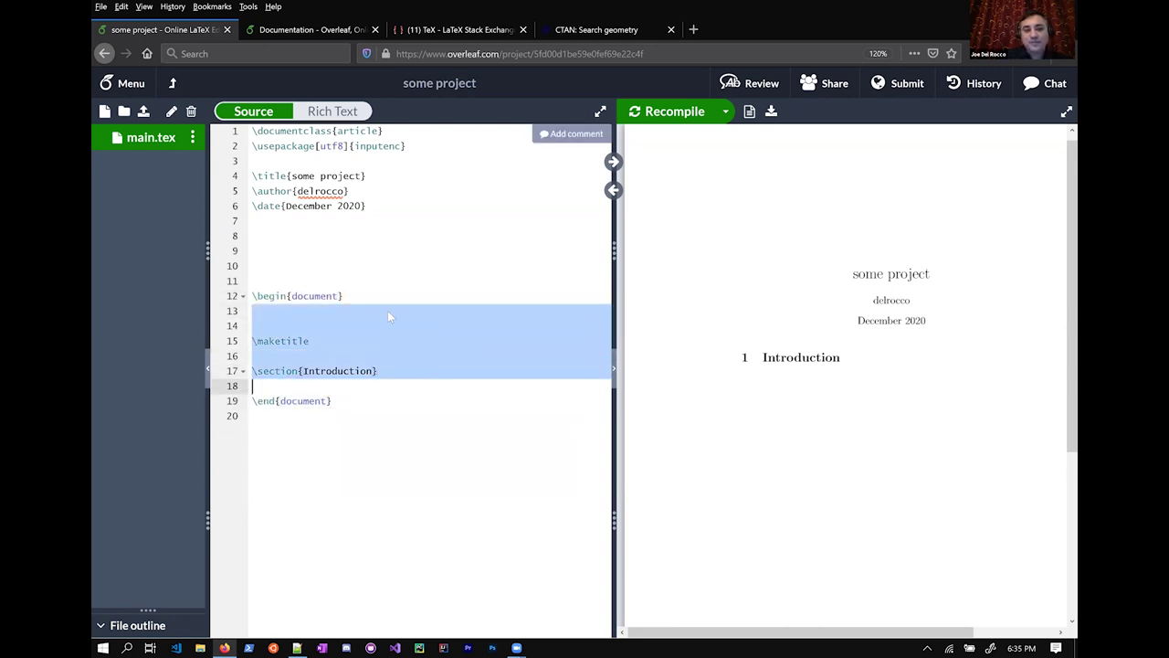
left_click_drag(383, 295, 253, 297)
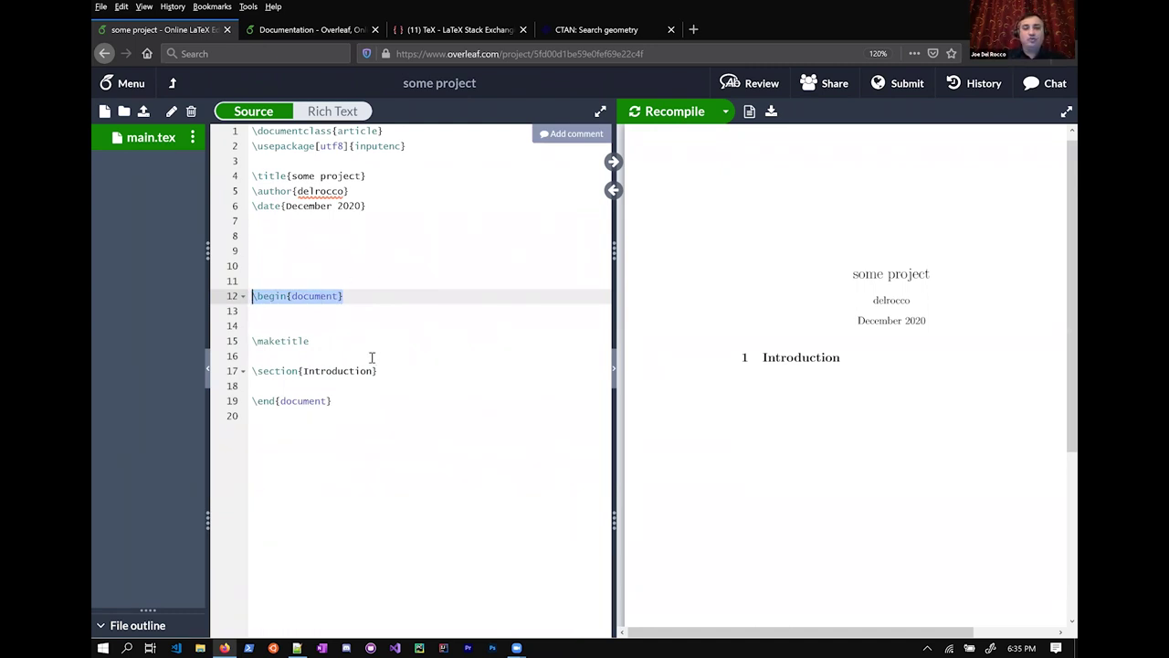
left_click(320, 344)
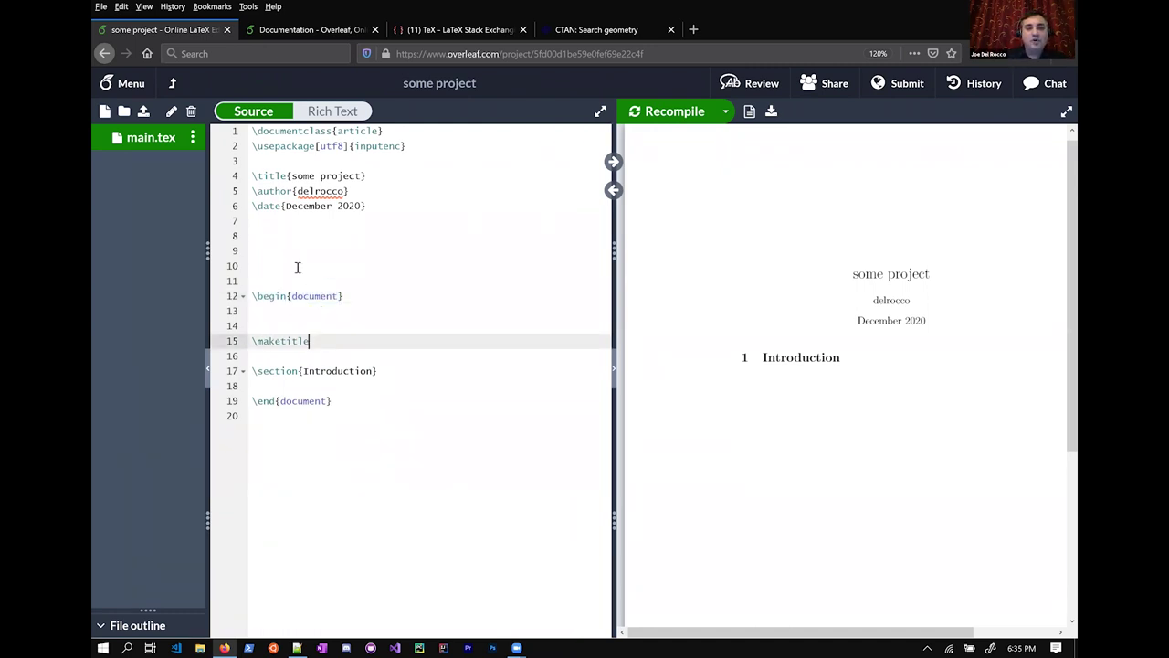
left_click_drag(298, 191, 350, 191)
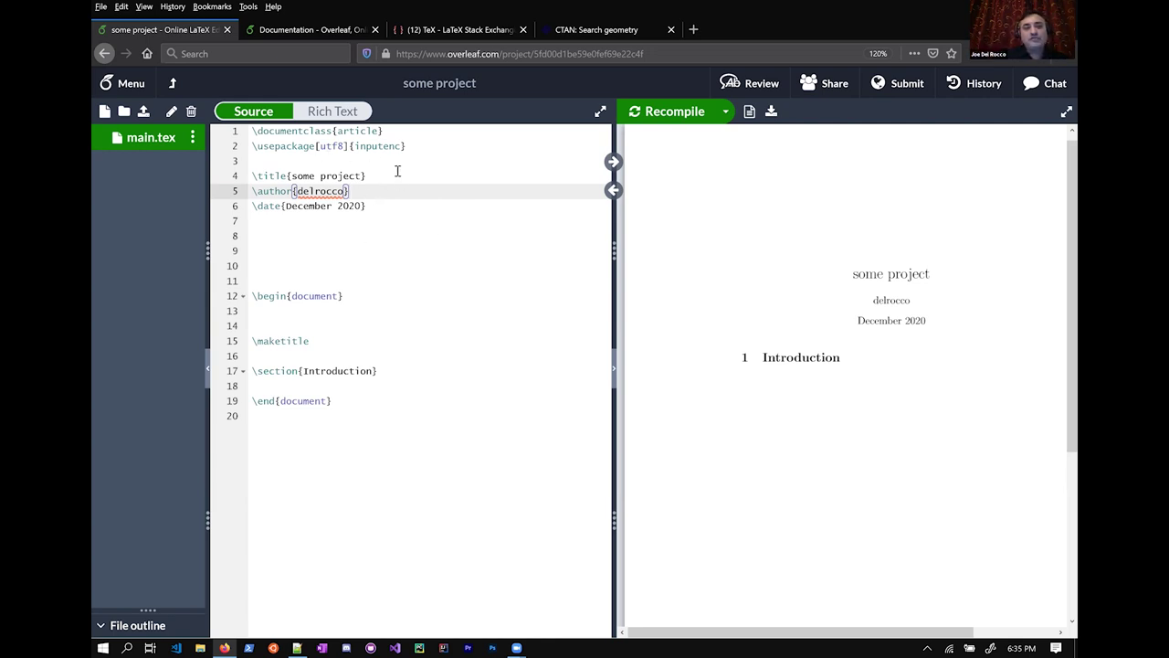
left_click(396, 164)
left_click_drag(356, 302, 267, 307)
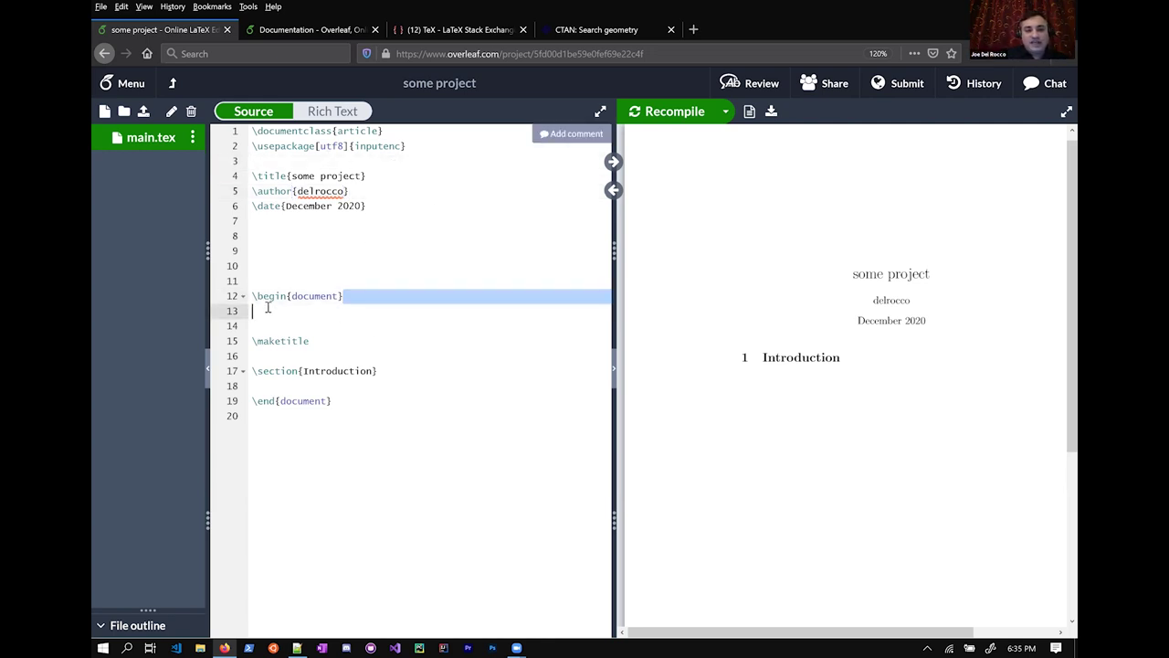
left_click(330, 407)
- Delete one blank line above \maketitle and add two copies of the \section{Introduction} line below the original, separated by blank lines
left_click(385, 305)
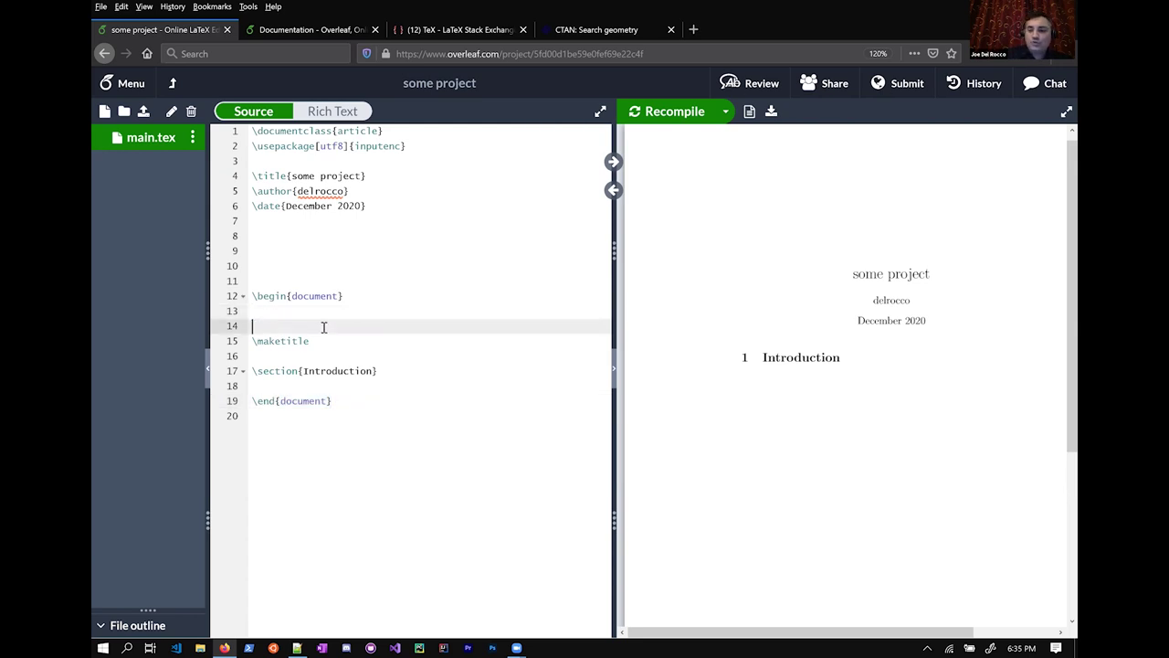
key("Delete")
left_click_drag(382, 355, 254, 358)
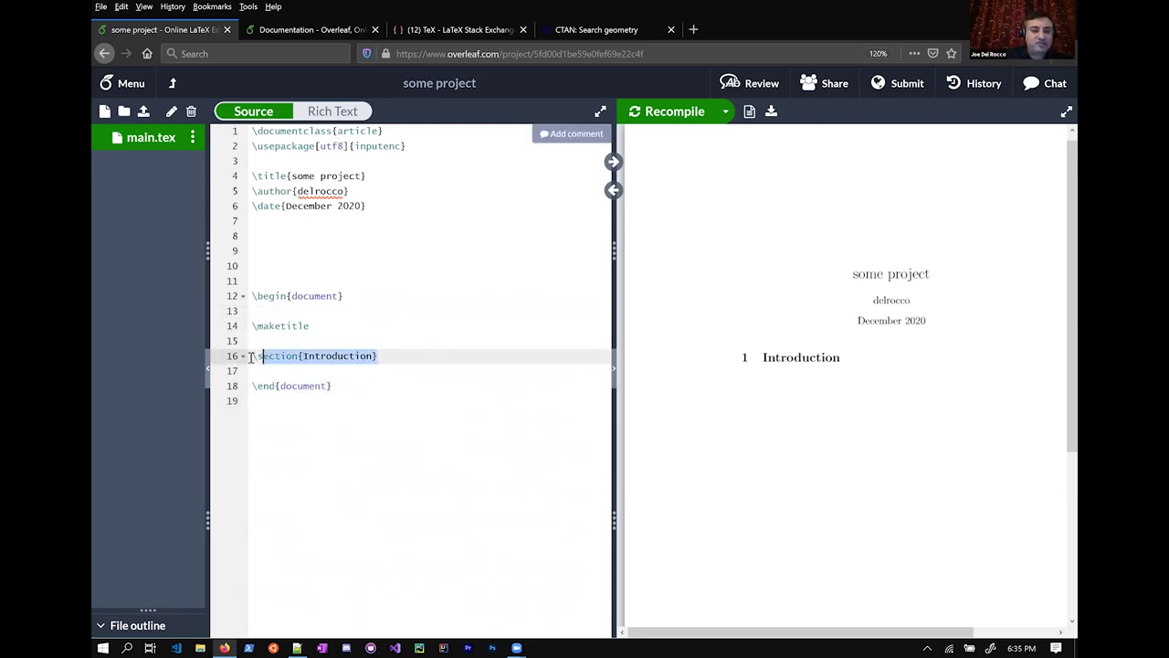
key("ctrl+c")
left_click(439, 357)
key("Return")
key("Return")
key("ctrl+v")
key("Return")
key("Return")
key("ctrl+v")
- Rename the two copied sections as Data and Methods
double_click(334, 384)
type("Data")
double_click(319, 415)
type("Methods")
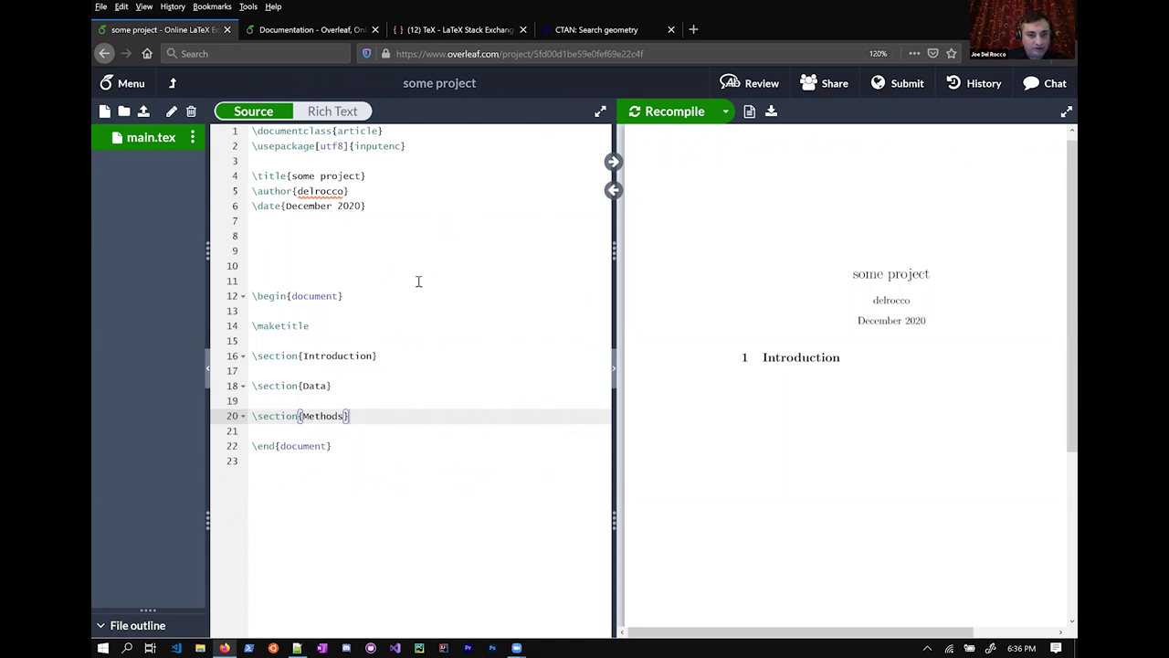
- Add placeholder text under each section: "lksjdflkjds" for Introduction, "sldjfds" for Data and "lksjdflkjsdf" for Methods
left_click(403, 364)
key("Return")
key("Return")
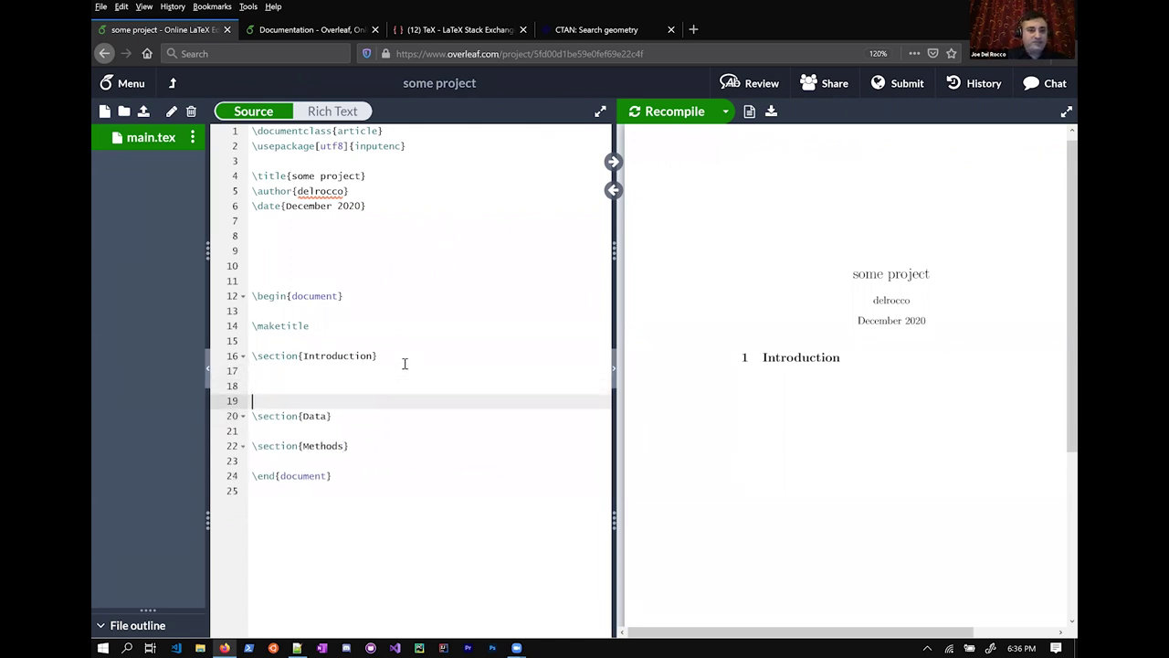
key("Up")
type("lksjdflkjds")
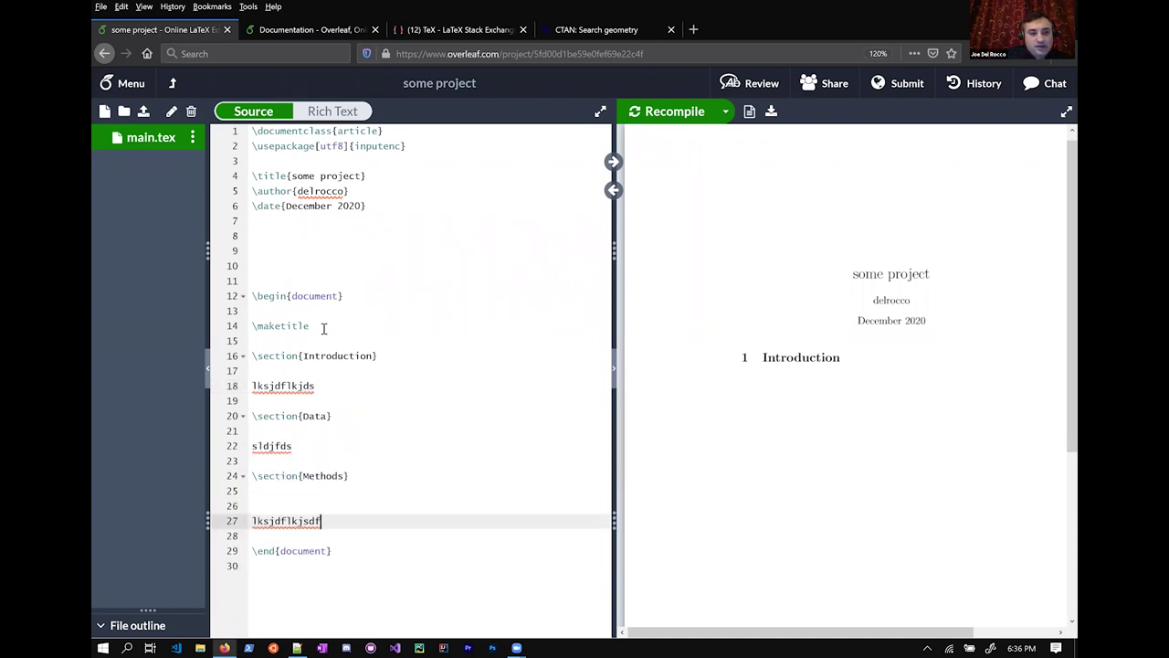
- Highlight the \maketitle command and insert a blank line above the \title line in the preamble
left_click_drag(323, 329, 251, 330)
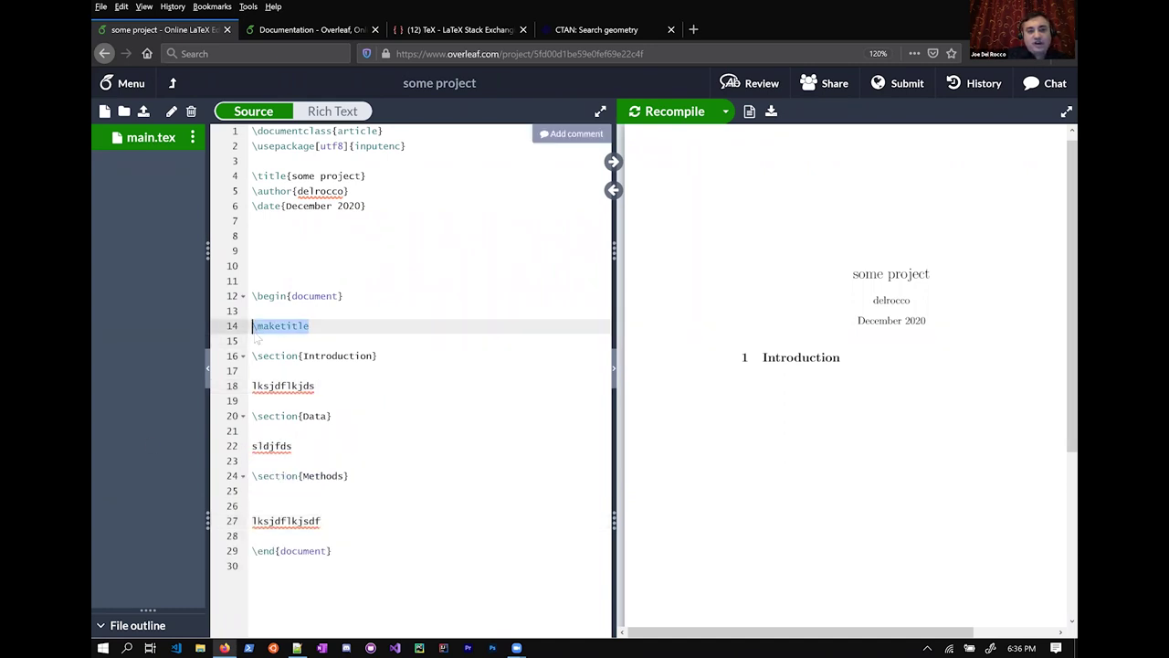
left_click(370, 208)
key("Up")
key("Up")
key("Up")
key("Return")
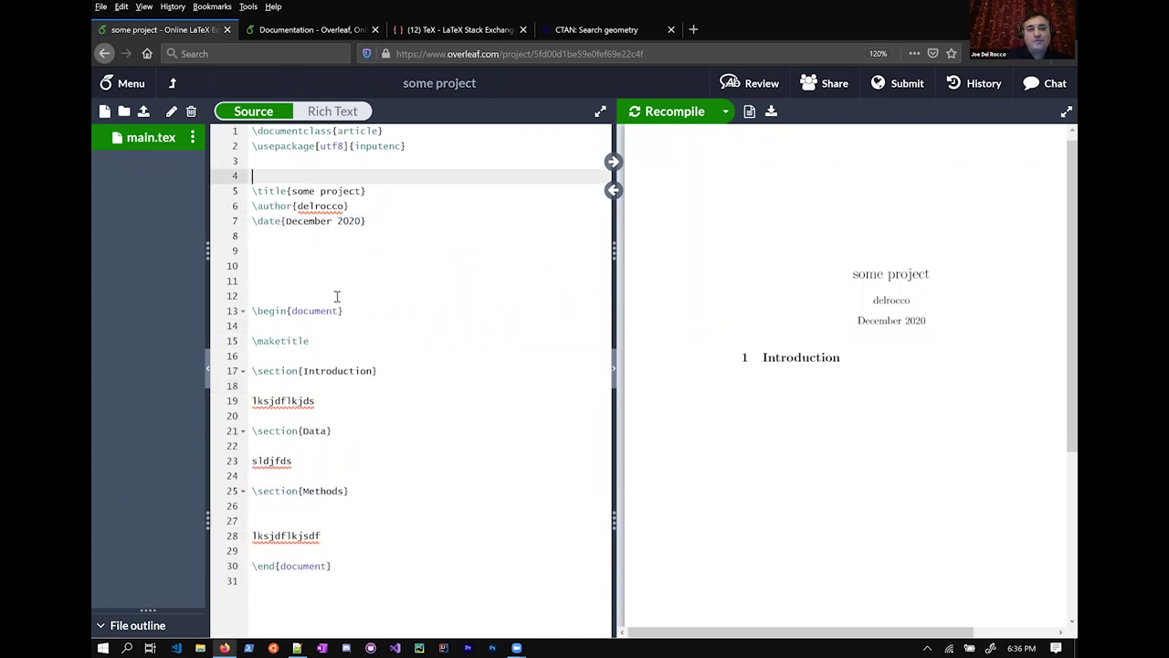
- Zoom the PDF preview out one level and highlight the \title, \author and \date lines that \maketitle uses
left_click_drag(319, 343, 250, 346)
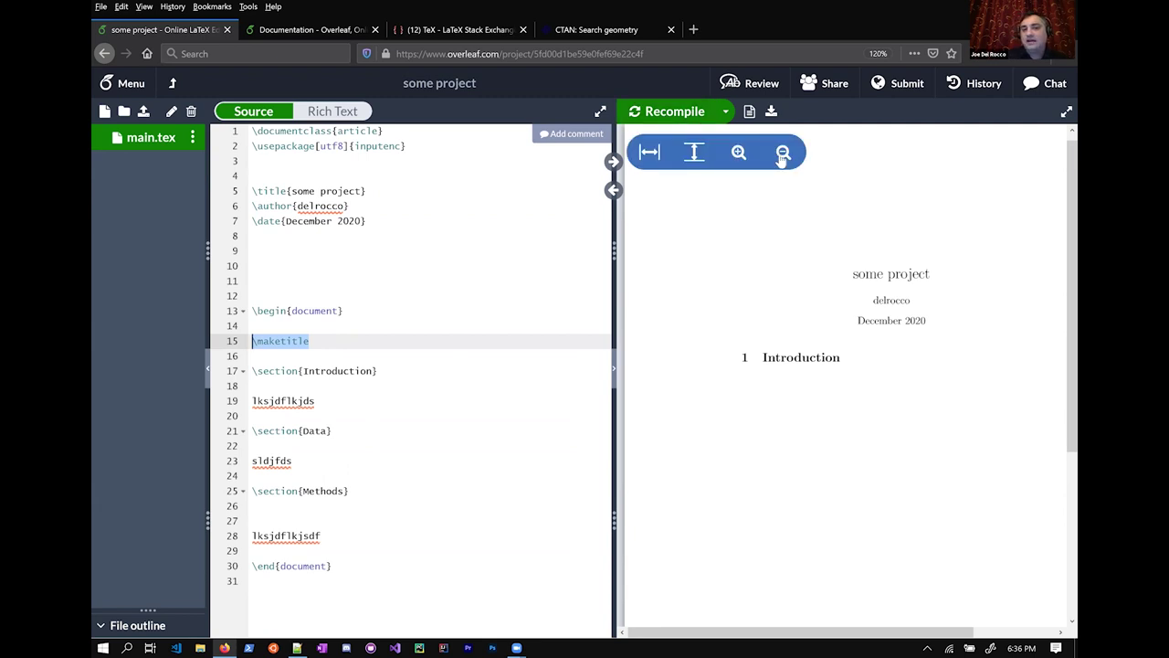
left_click(780, 149)
left_click(387, 210)
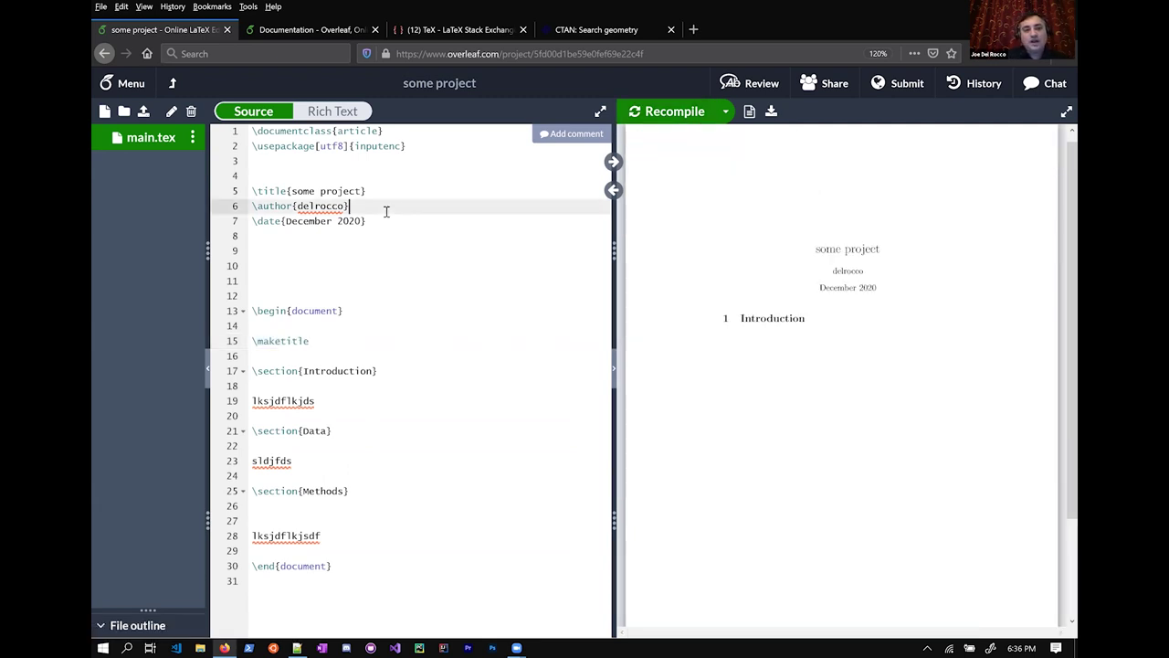
double_click(349, 220)
left_click(245, 193, "shift")
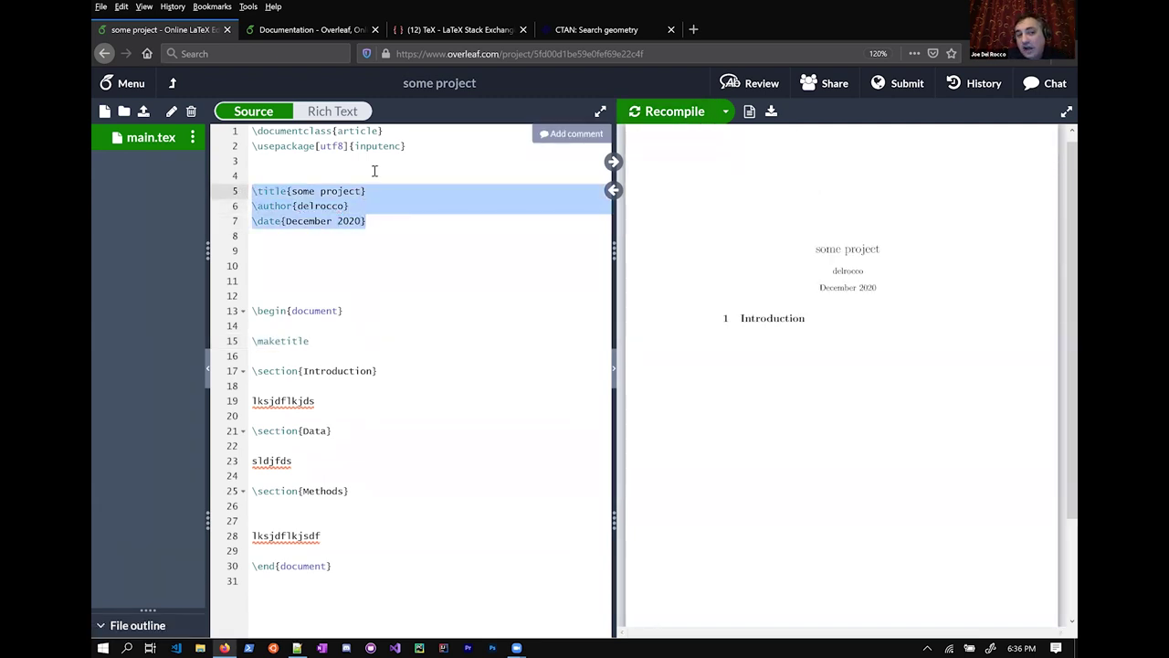
- Insert a blank line below the \documentclass line and highlight the command's name and its article argument
left_click(373, 171)
left_click(387, 133)
key("Return")
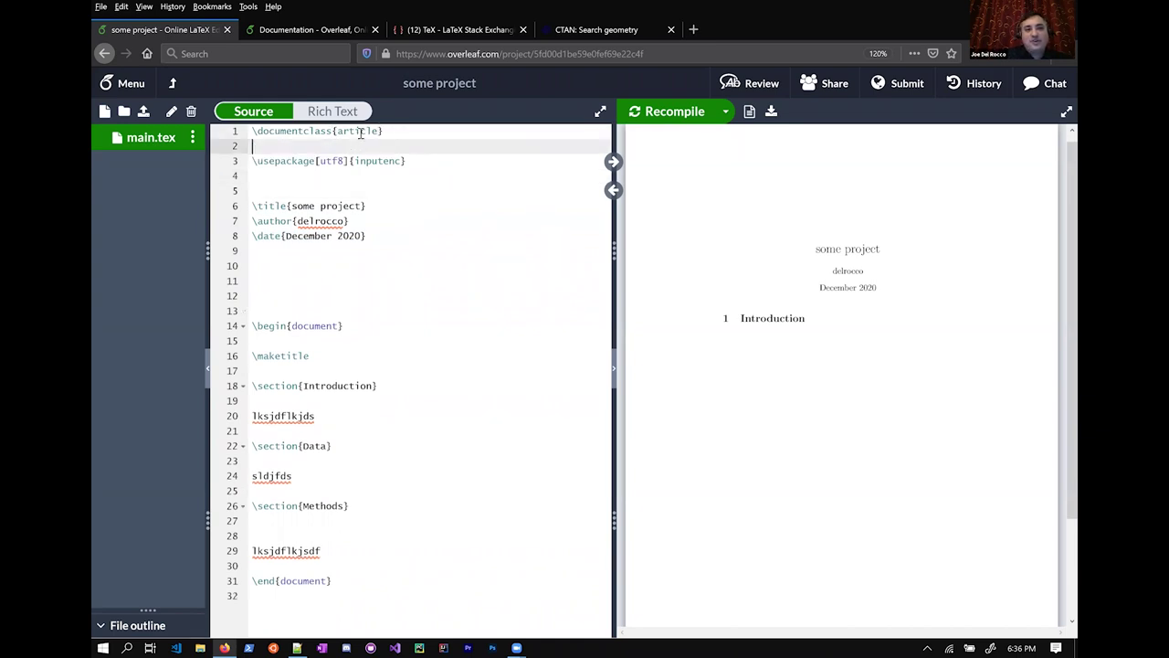
double_click(300, 132)
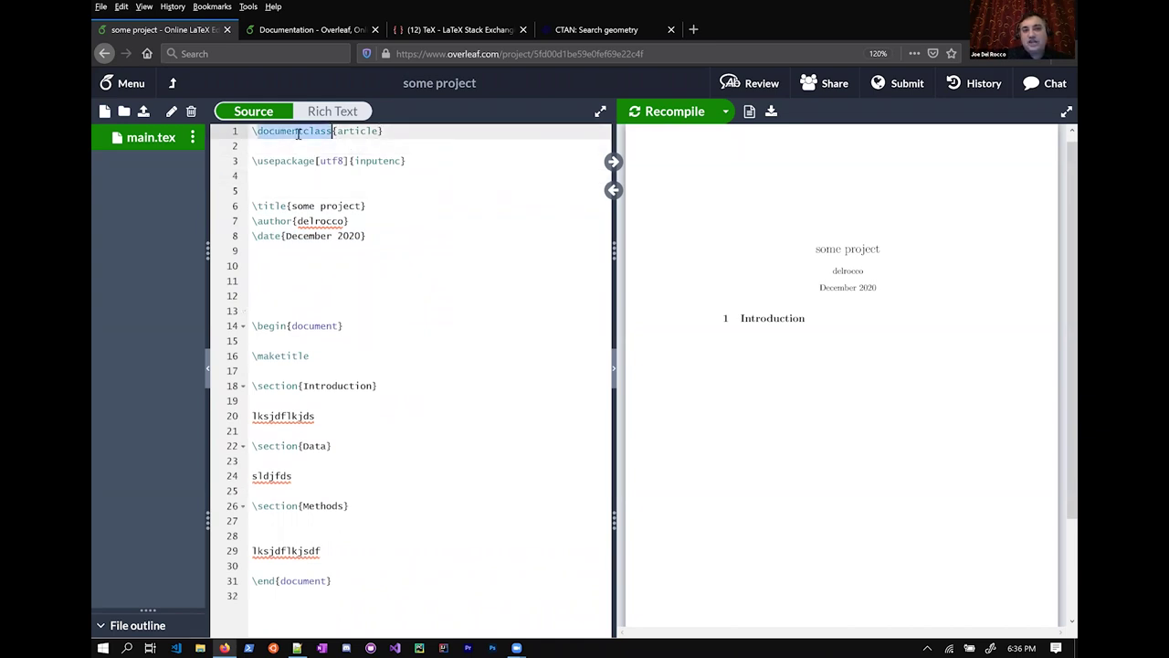
double_click(356, 133)
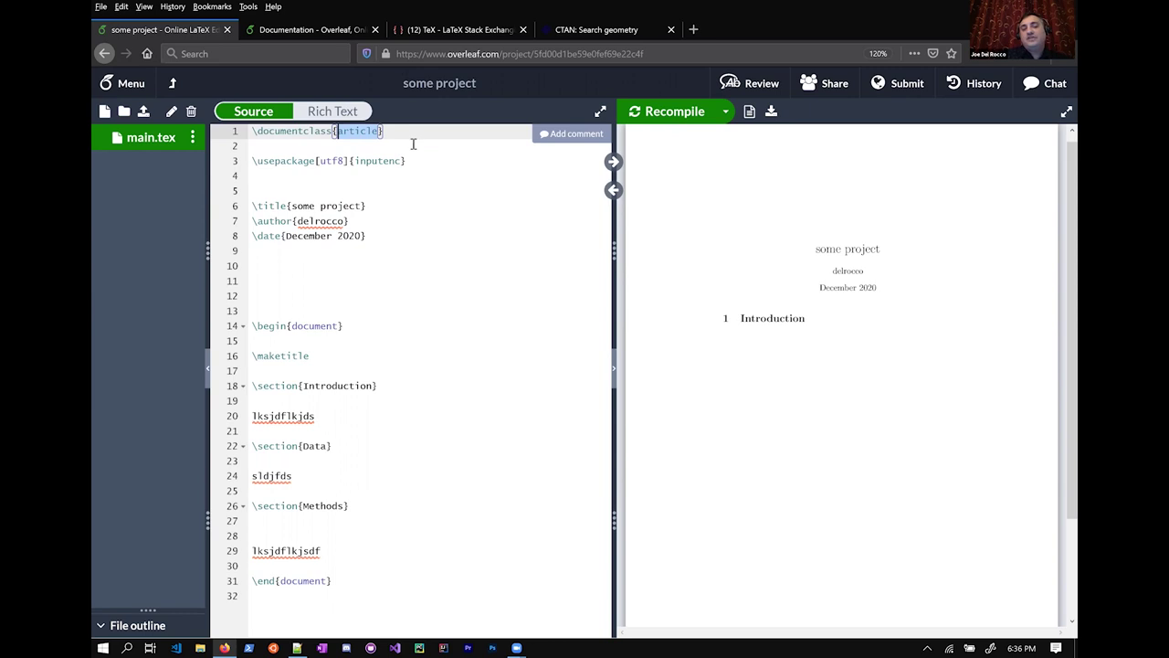
left_click(413, 134)
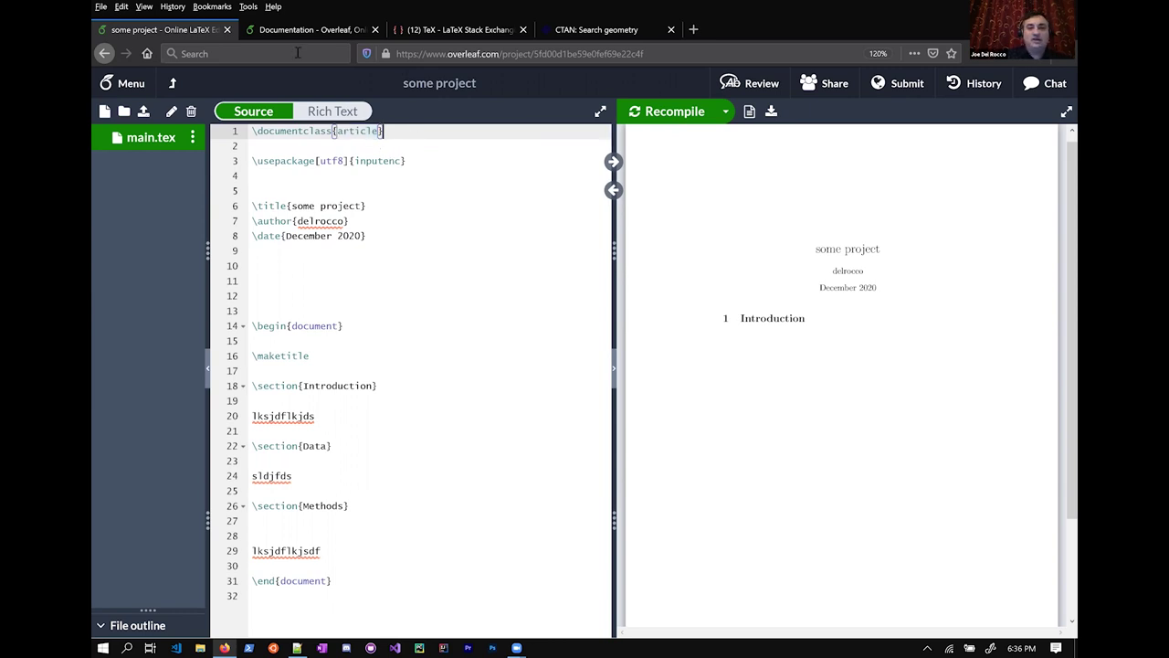
- Search the web for "latex document class types"
type("latex")
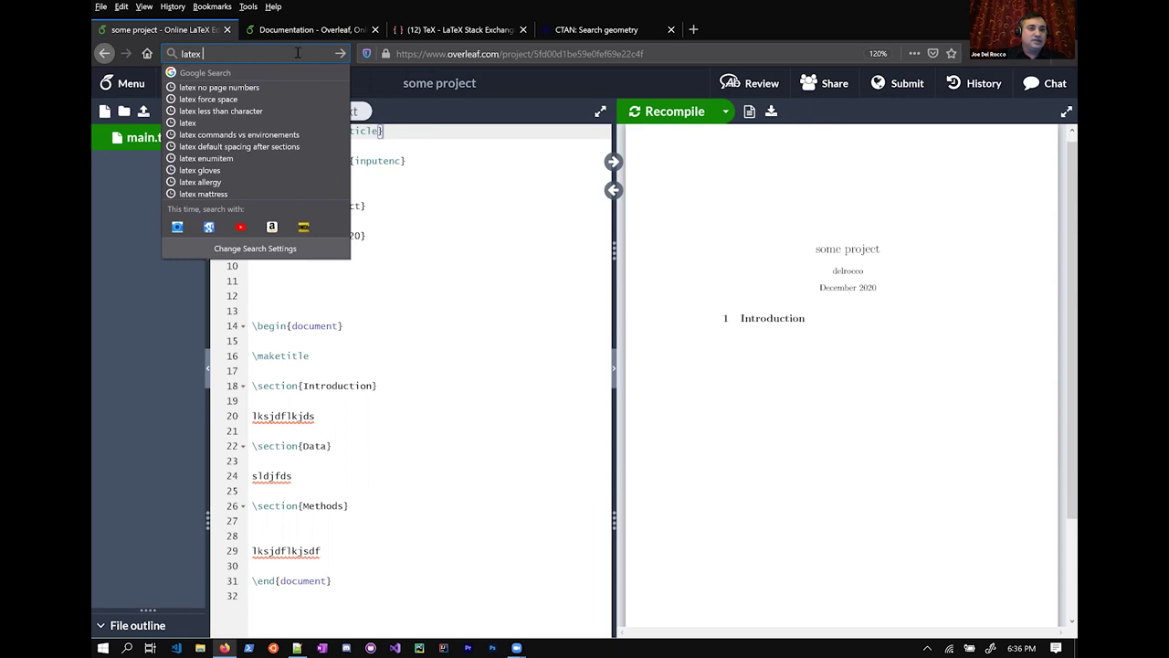
type("document")
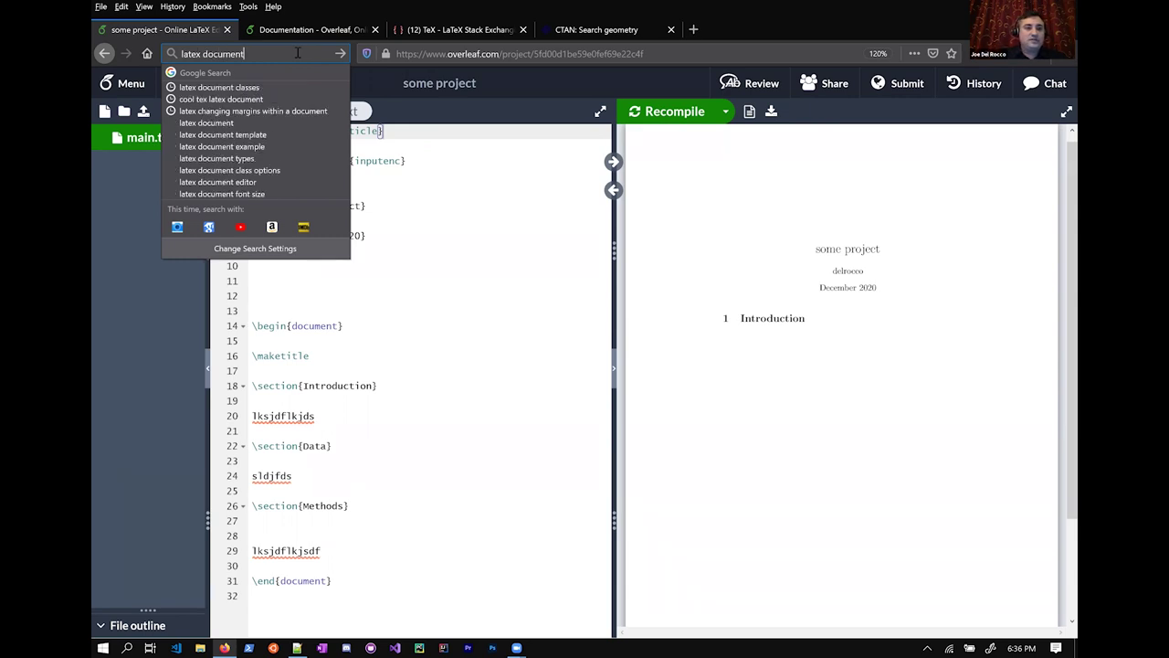
type(" class types")
key("Return")
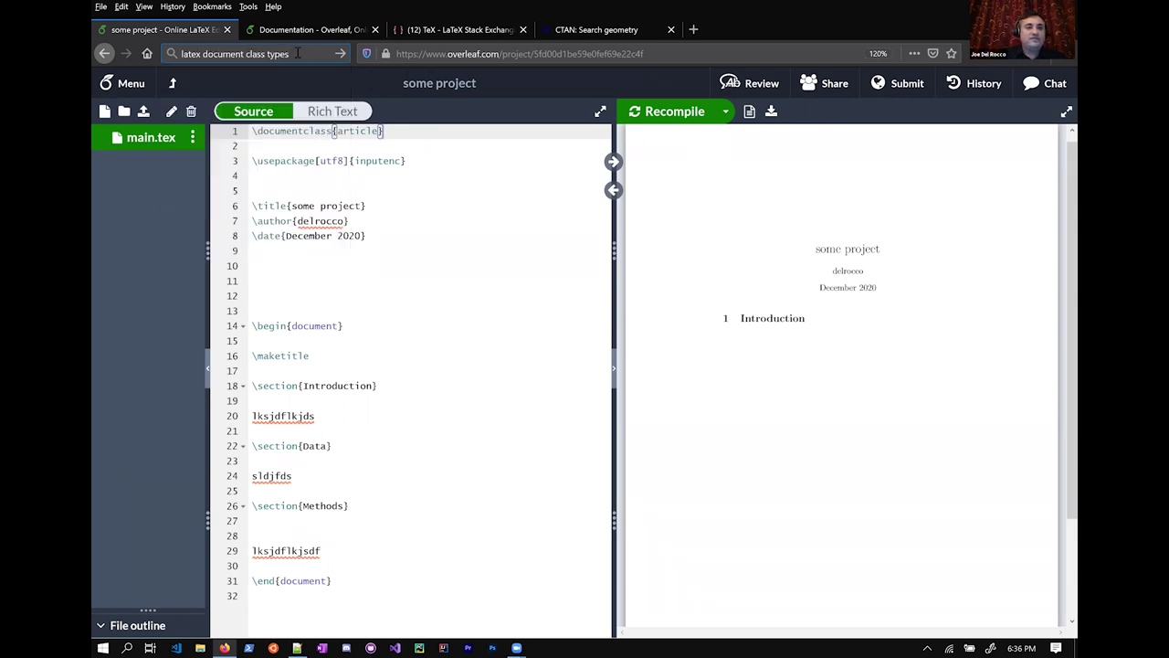
- Look through the search results about LaTeX document classes with the page zoom enlarged to 110%
scroll(736, 372, "down", 5)
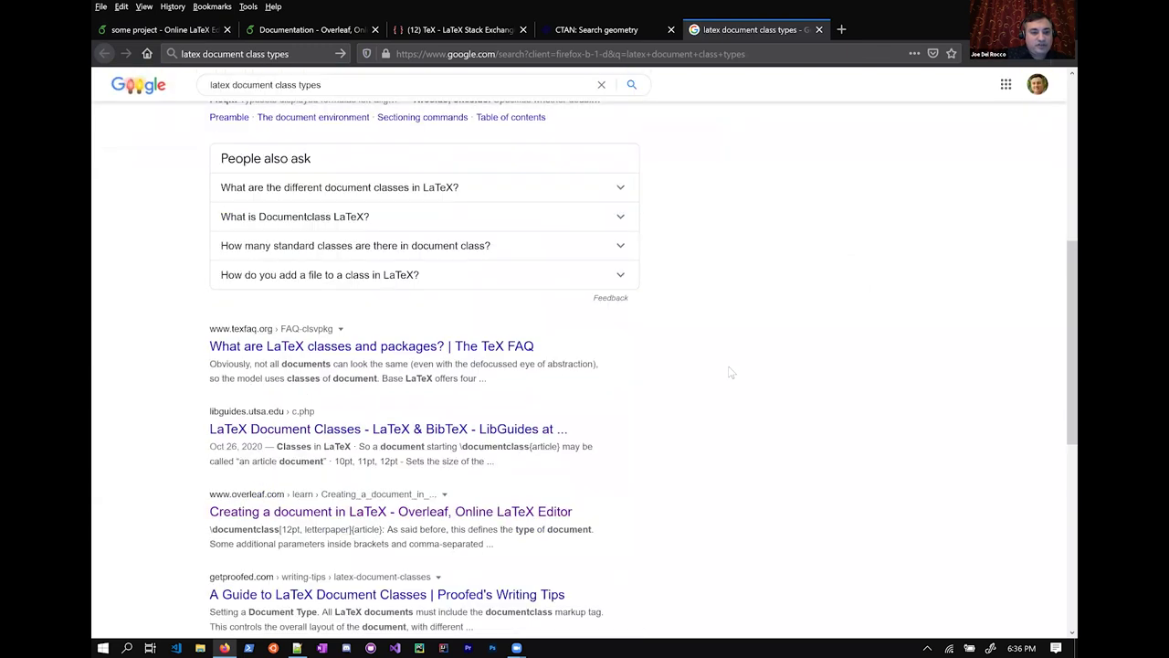
scroll(551, 479, "down", 1)
left_click_drag(494, 472, 220, 117)
left_click(615, 339)
scroll(614, 339, "down", 2)
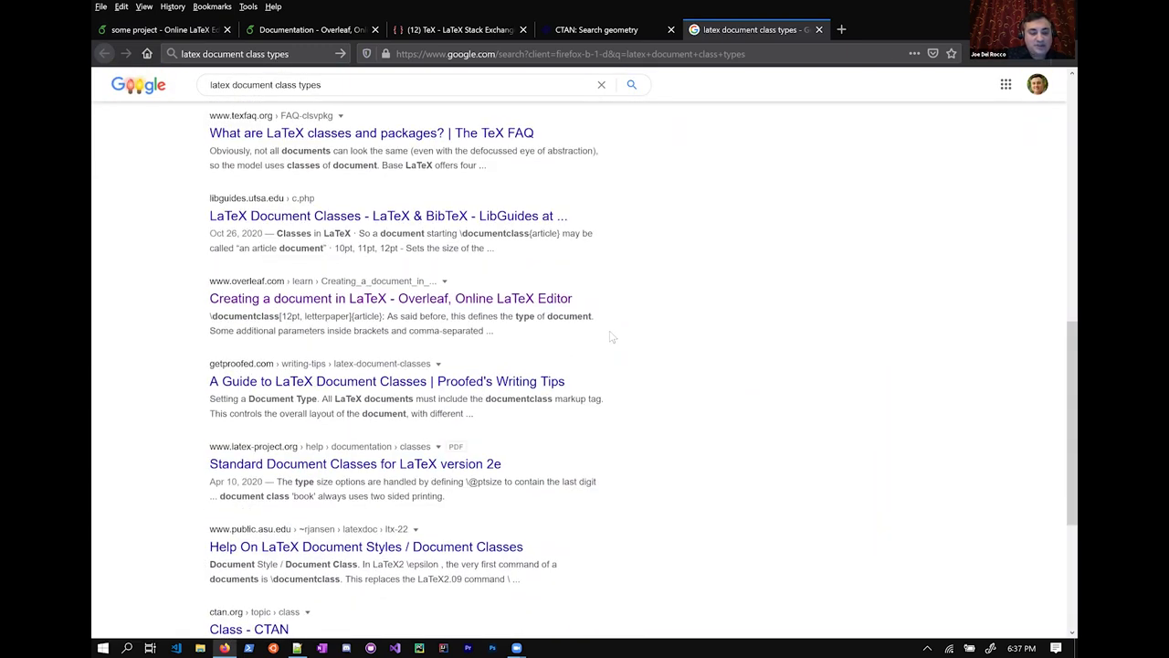
key("ctrl+plus")
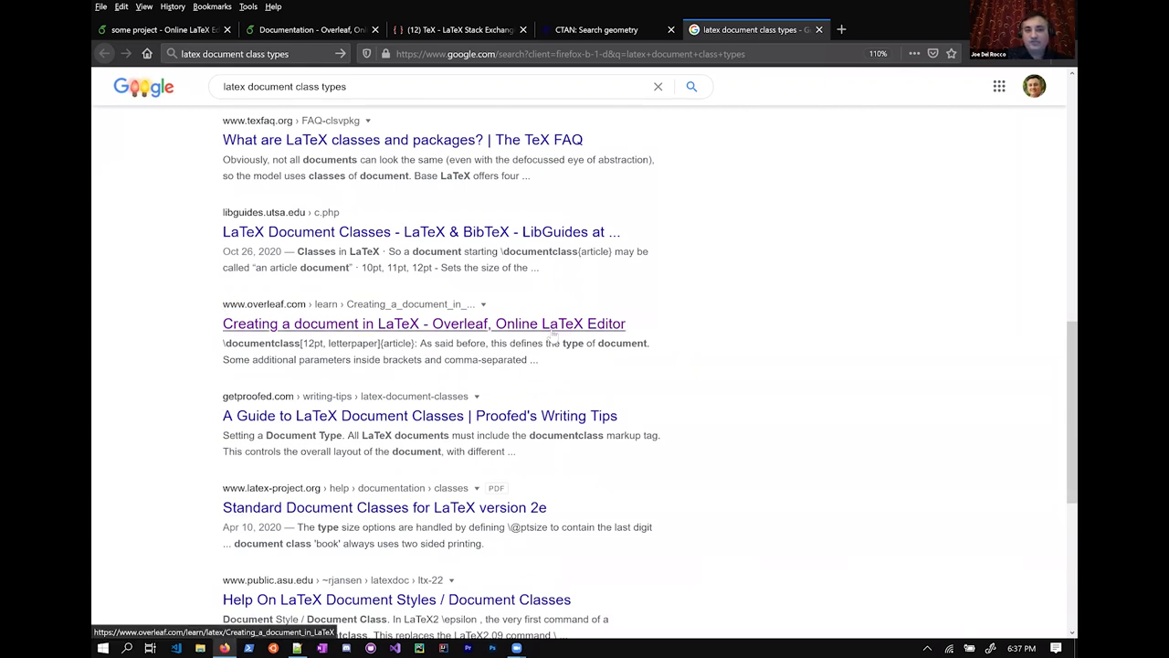
scroll(553, 335, "up", 7)
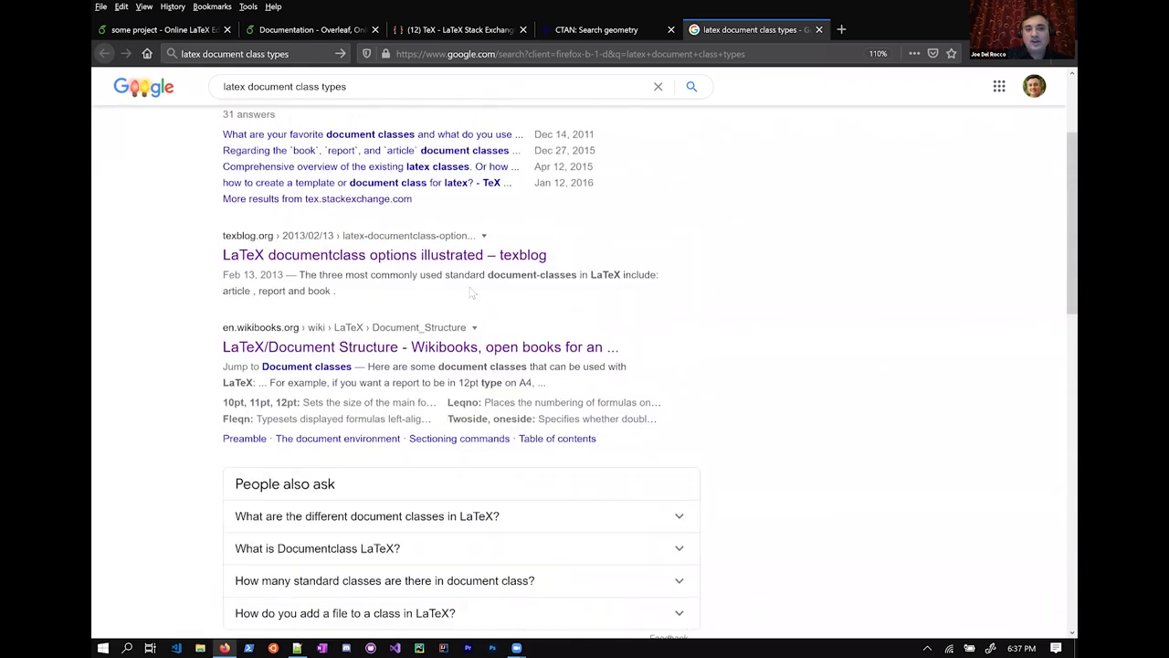
scroll(732, 308, "up", 1)
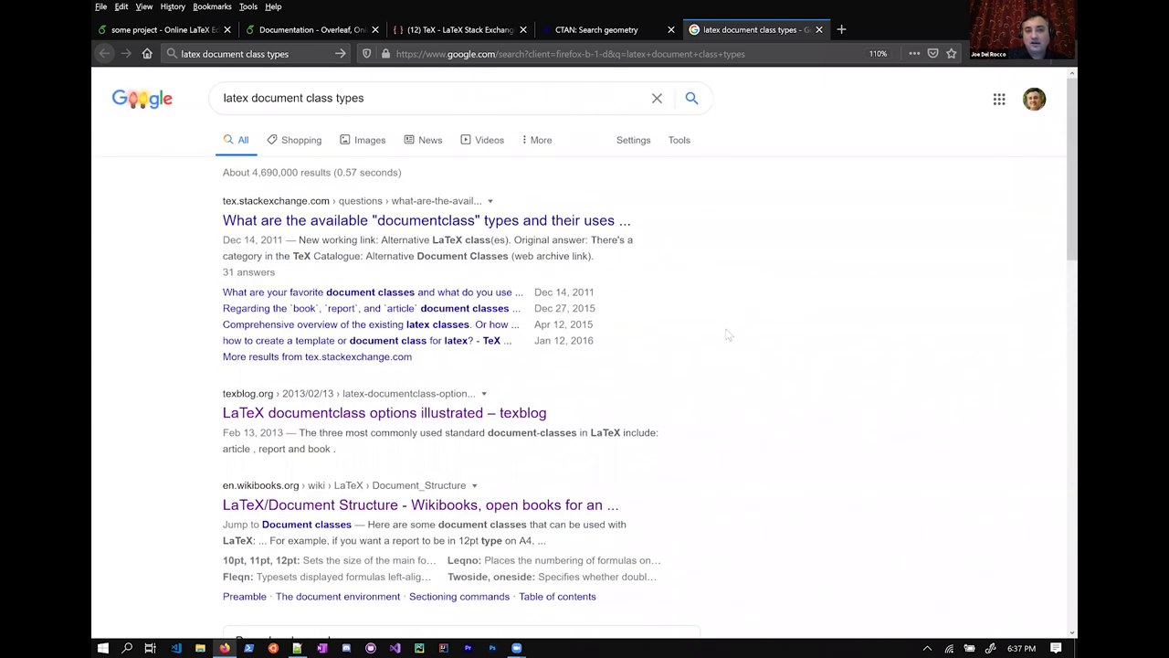
- Open Overleaf's "Creating a document in LaTeX" article from the results and find the document types table in its Reference guide
scroll(729, 334, "down", 8)
left_click(383, 325)
scroll(639, 359, "down", 12)
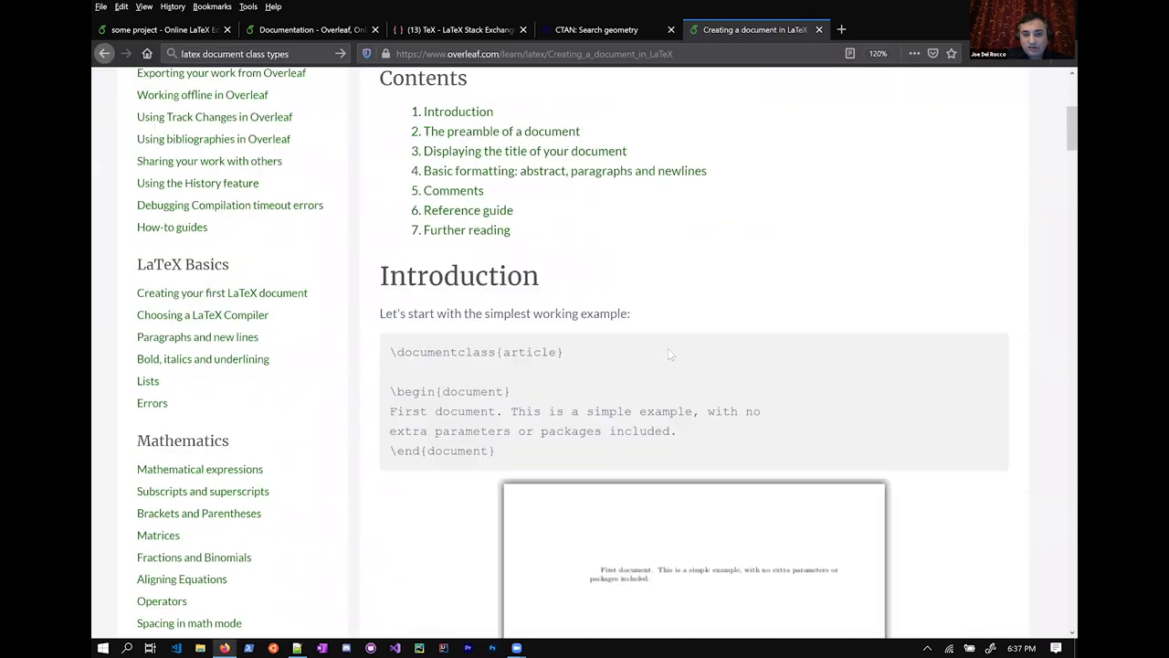
scroll(666, 352, "down", 15)
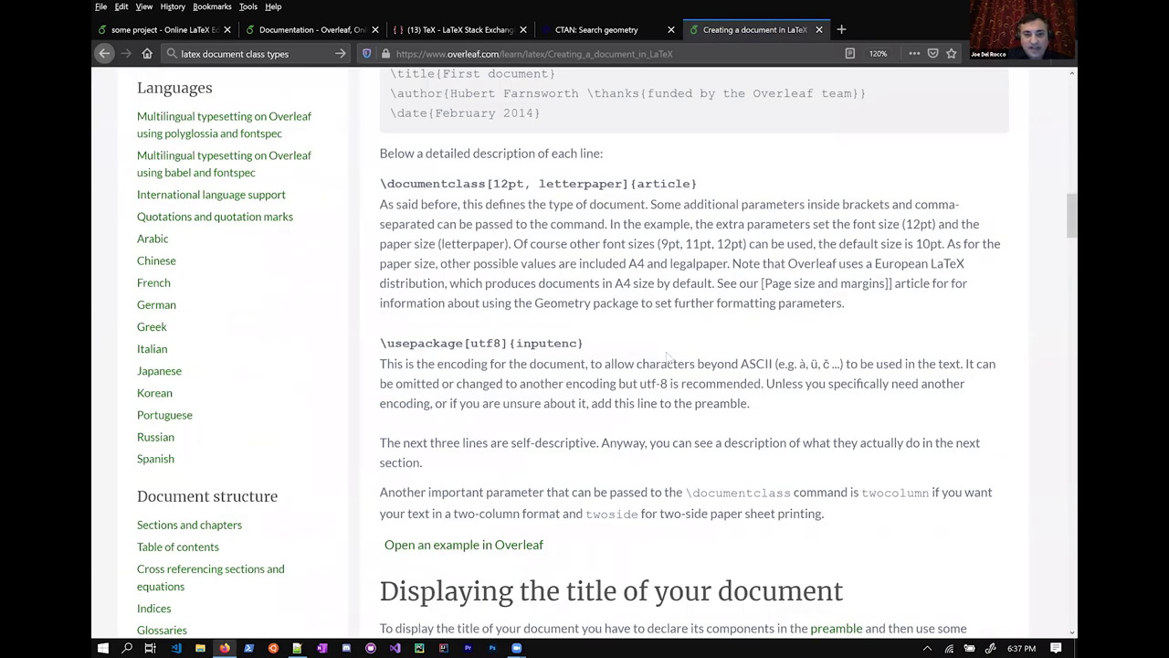
scroll(666, 353, "down", 15)
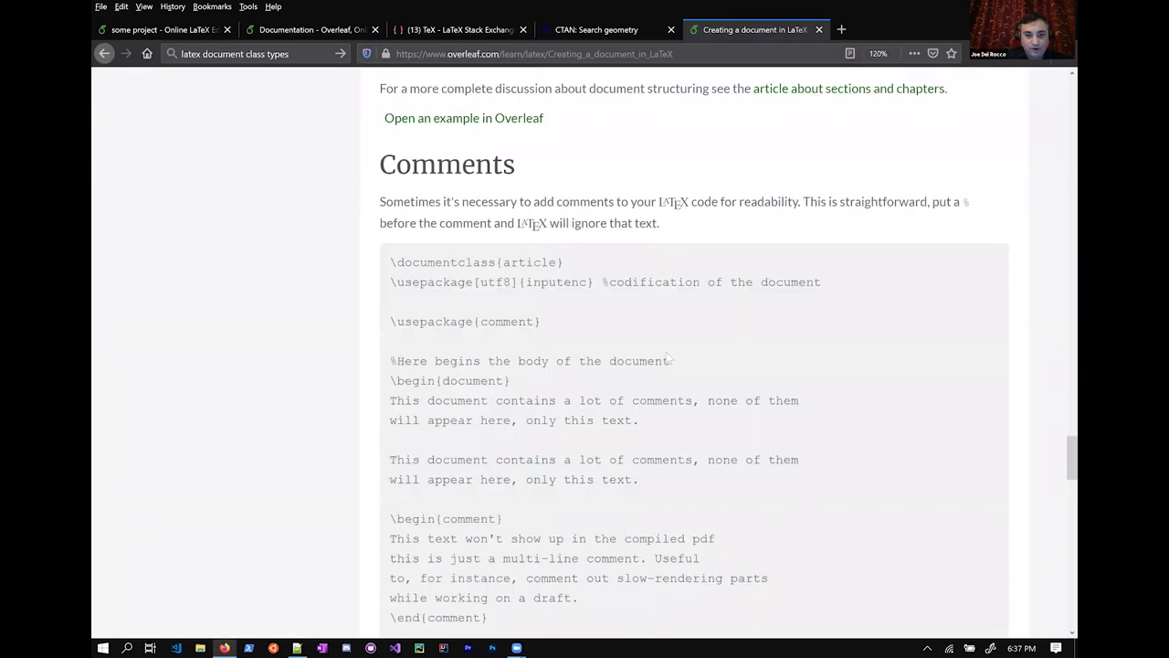
scroll(482, 299, "up", 3)
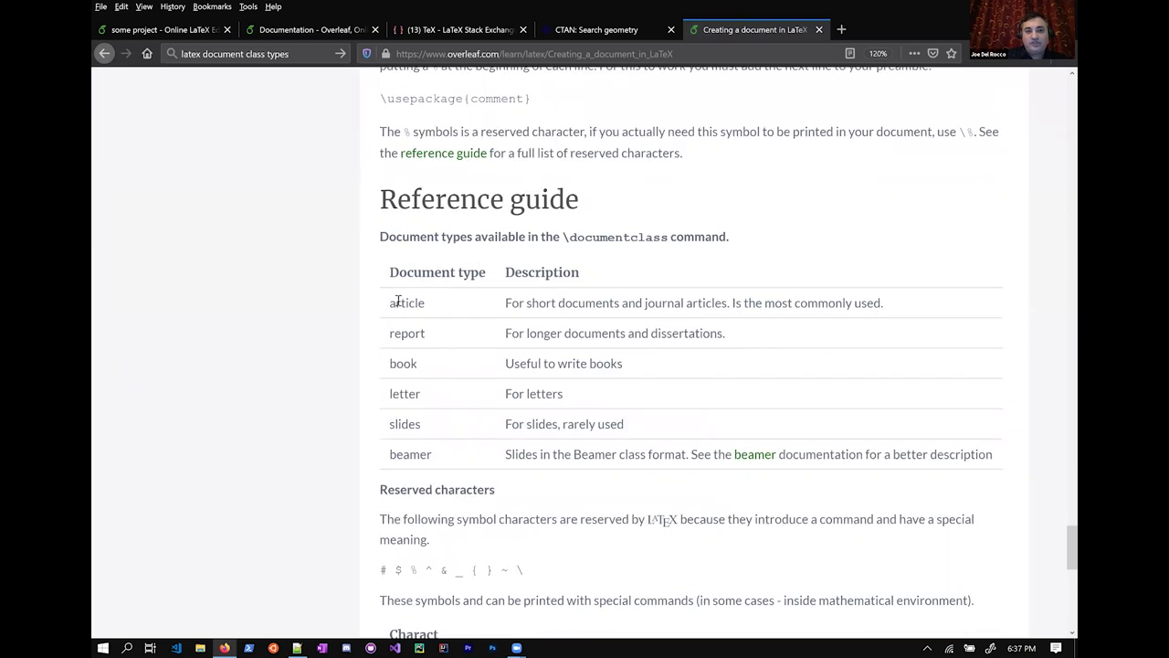
- Review the document types available for \documentclass in the Reference guide table, from article and report to slides and beamer
double_click(442, 305)
left_click(408, 332)
double_click(409, 332)
left_click(411, 332)
double_click(411, 333)
left_click(410, 358)
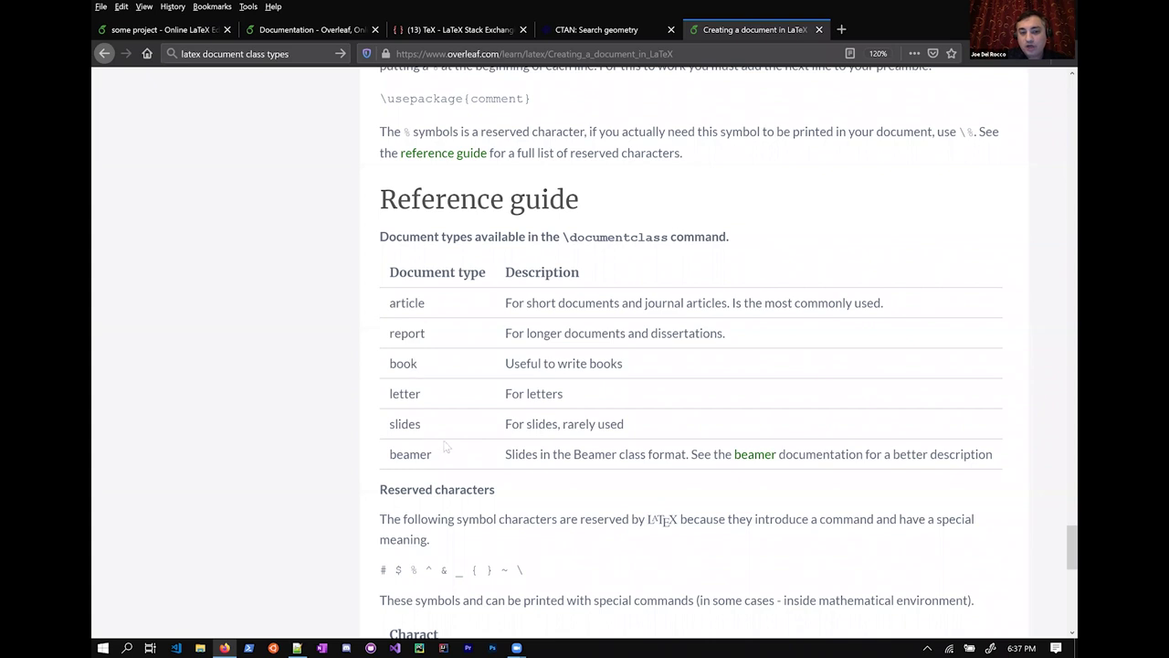
double_click(413, 455)
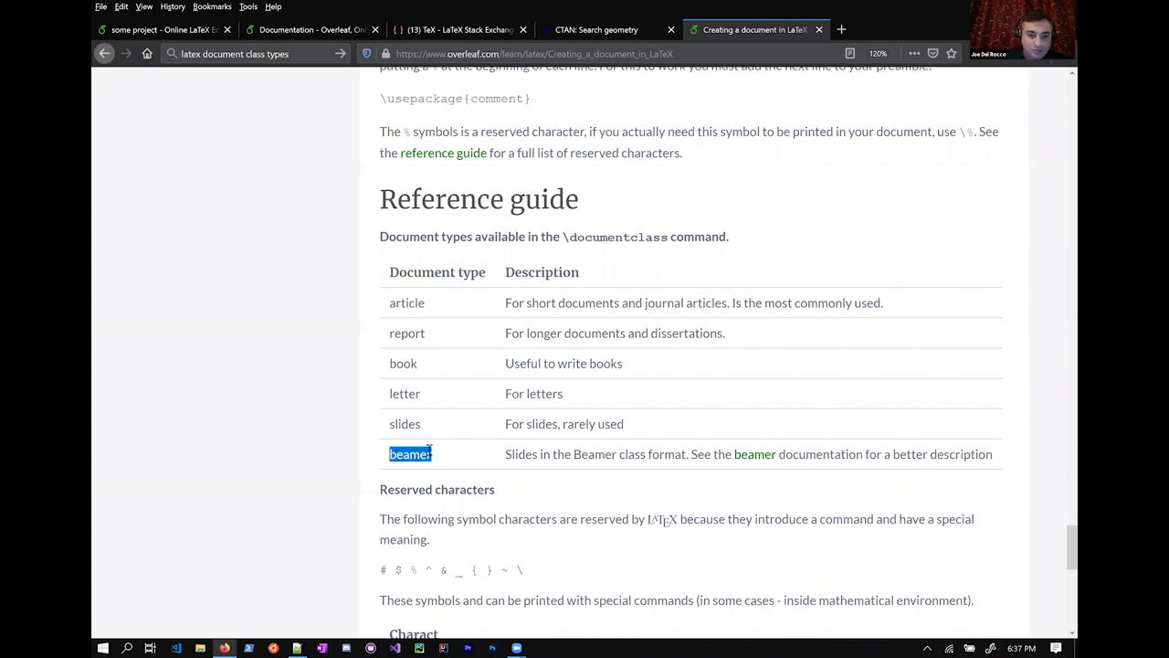
double_click(404, 424)
double_click(405, 394)
left_click(460, 355)
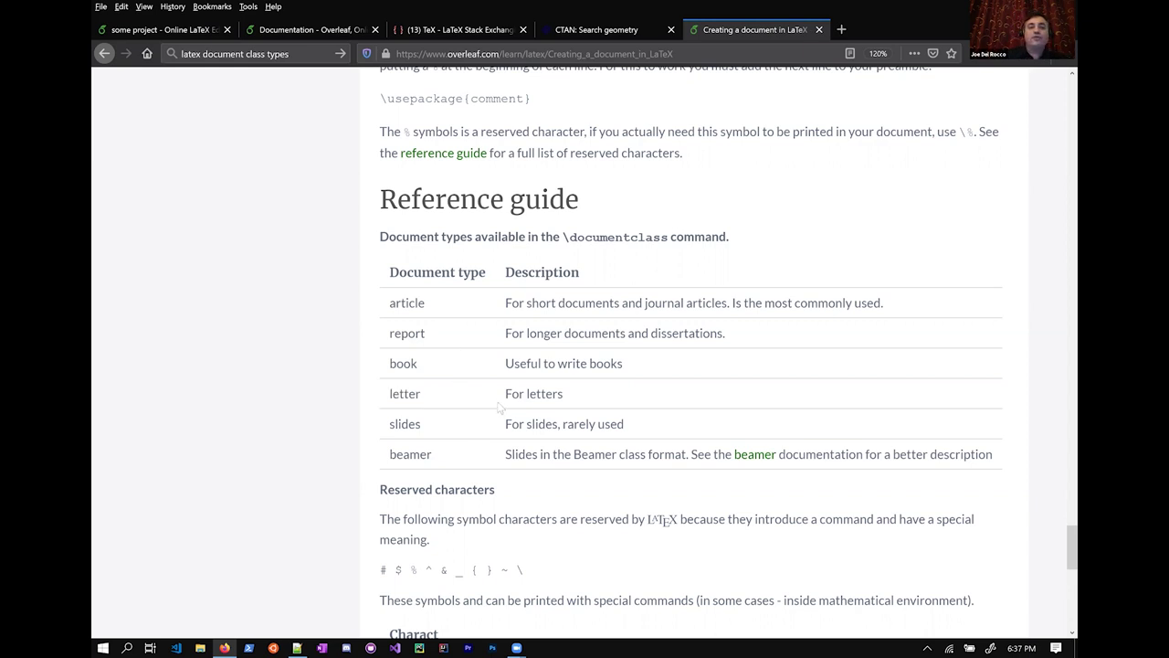
- Examine the book, letter and article entries in the Reference guide's table of LaTeX document types
double_click(406, 363)
left_click_drag(393, 364, 422, 365)
left_click(424, 367)
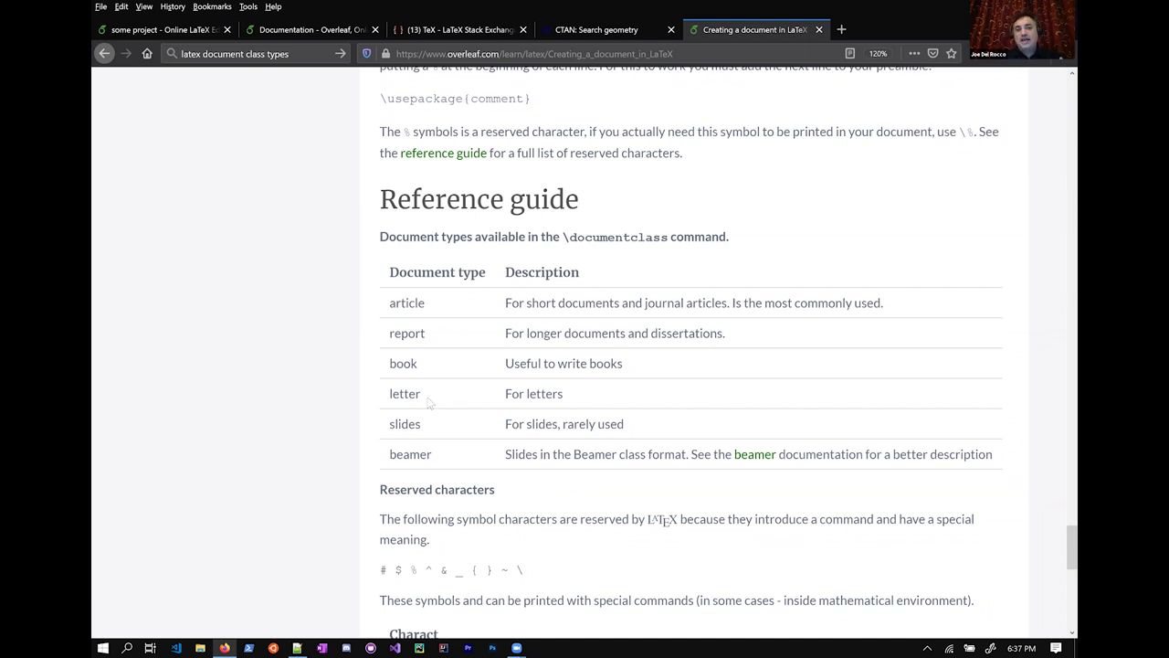
left_click_drag(429, 402, 392, 400)
left_click_drag(444, 306, 391, 313)
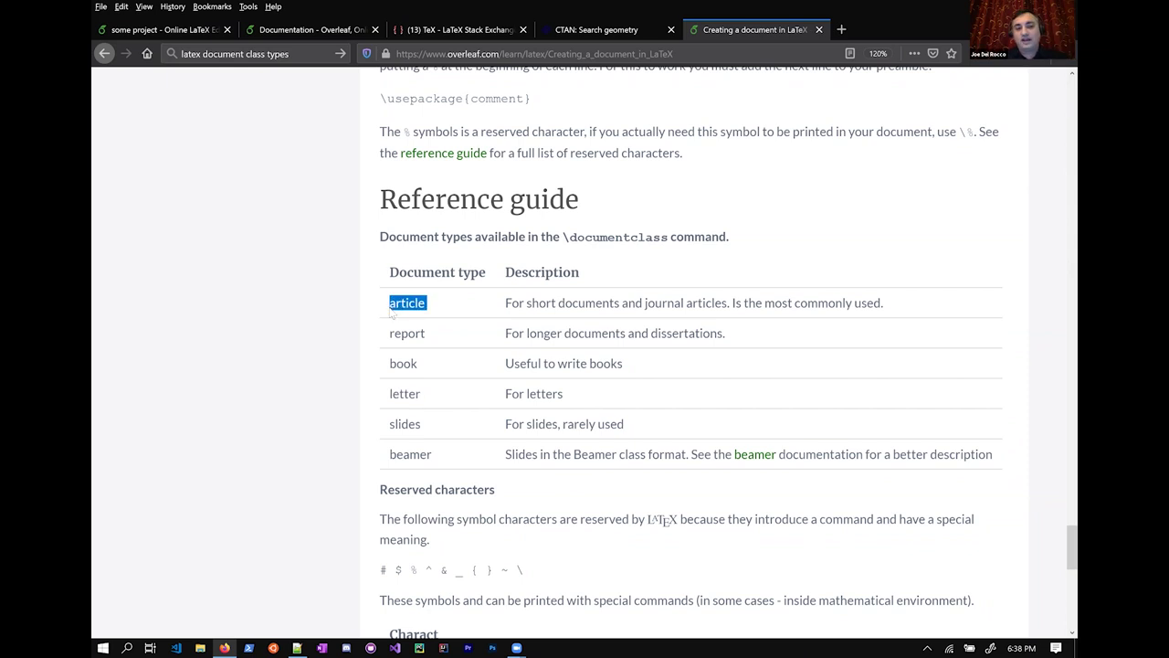
left_click_drag(430, 364, 391, 357)
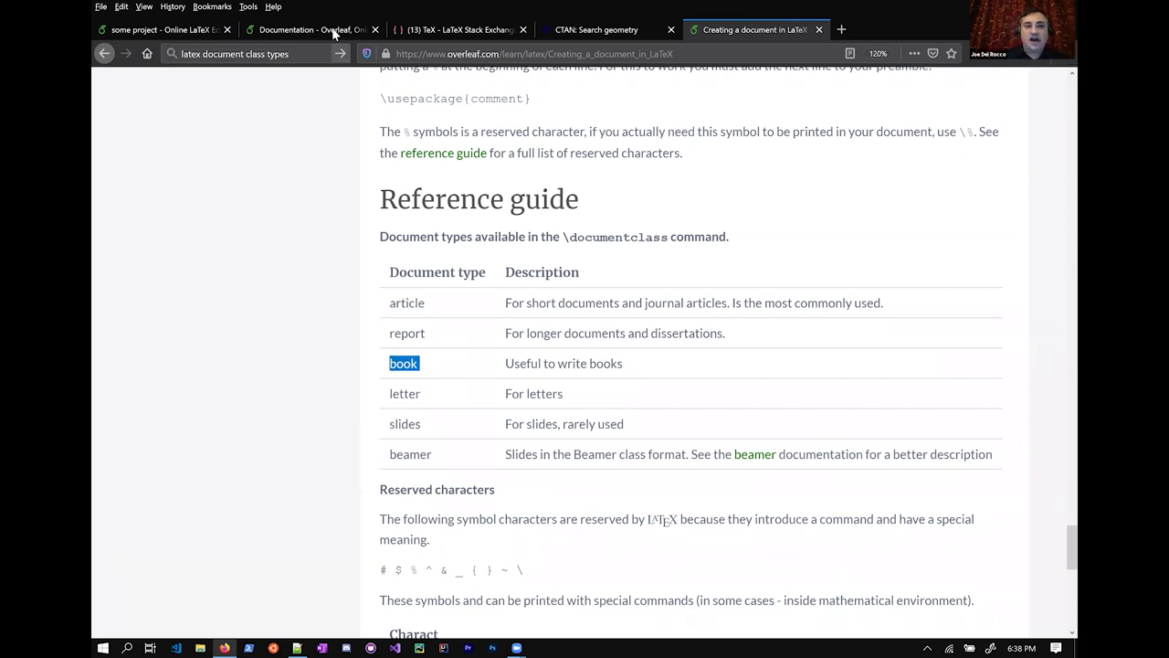
- Return to the some project source and remove the blank line between \documentclass{article} and \usepackage[utf8]{inputenc}
left_click(198, 32)
double_click(316, 133)
double_click(347, 136)
left_click(391, 137)
left_click_drag(255, 160, 406, 159)
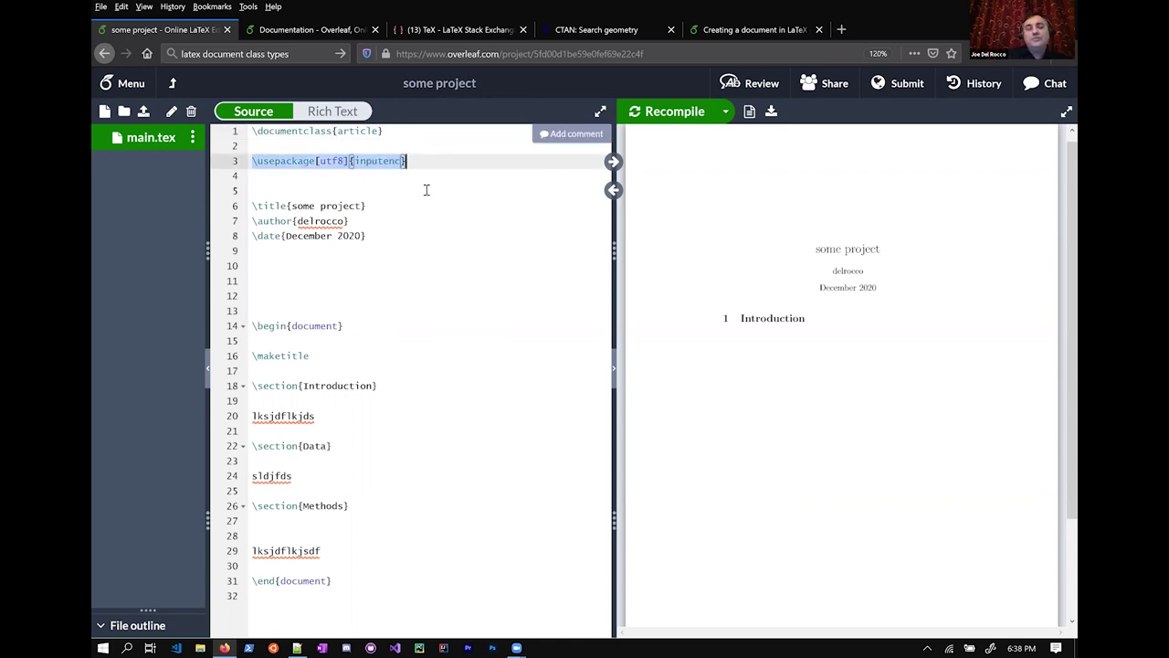
key("ctrl+z")
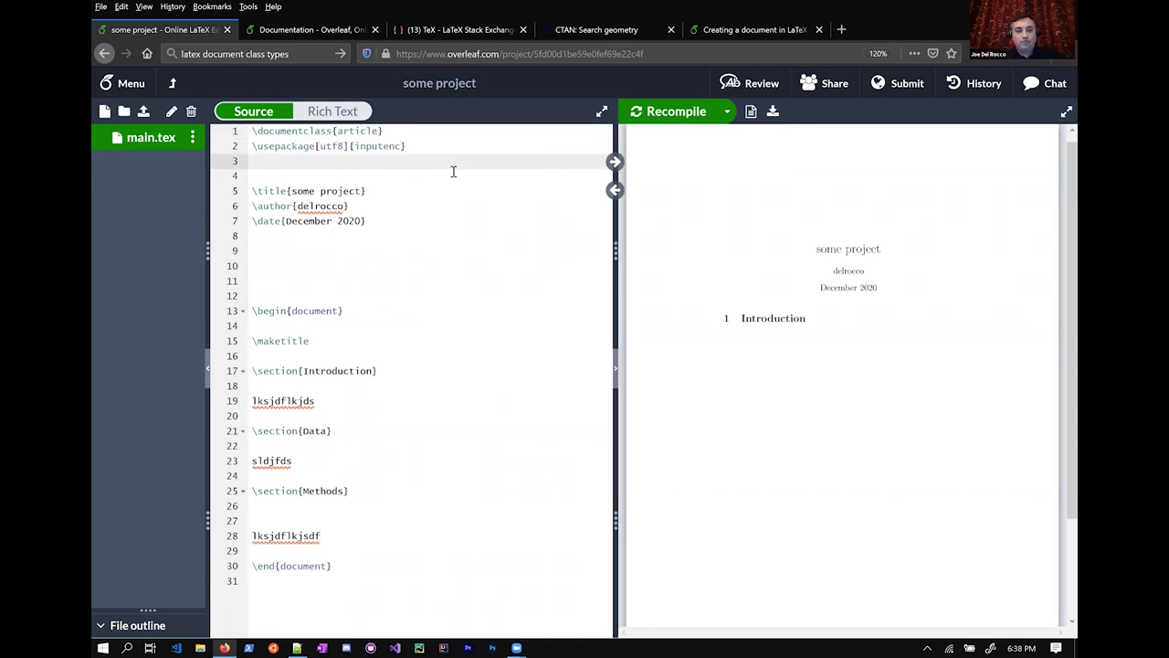
key("ctrl+z")
- Set the document title to "Random Information" in bold with \textbf, and enter the author's full name in \author
left_click(292, 191)
type("\\textb")
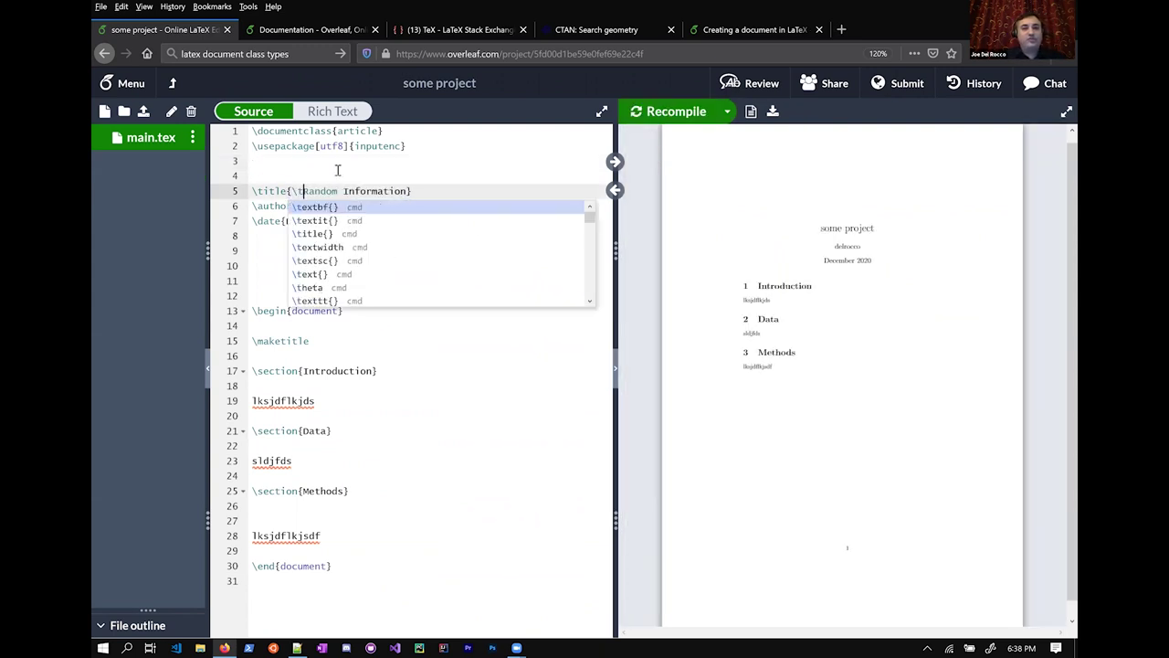
type("f{")
key("End")
type("}")
- Replace the placeholder text under the Introduction section with "This document is really cool!"
left_click_drag(326, 402, 253, 408)
type("This \\underline{documen")
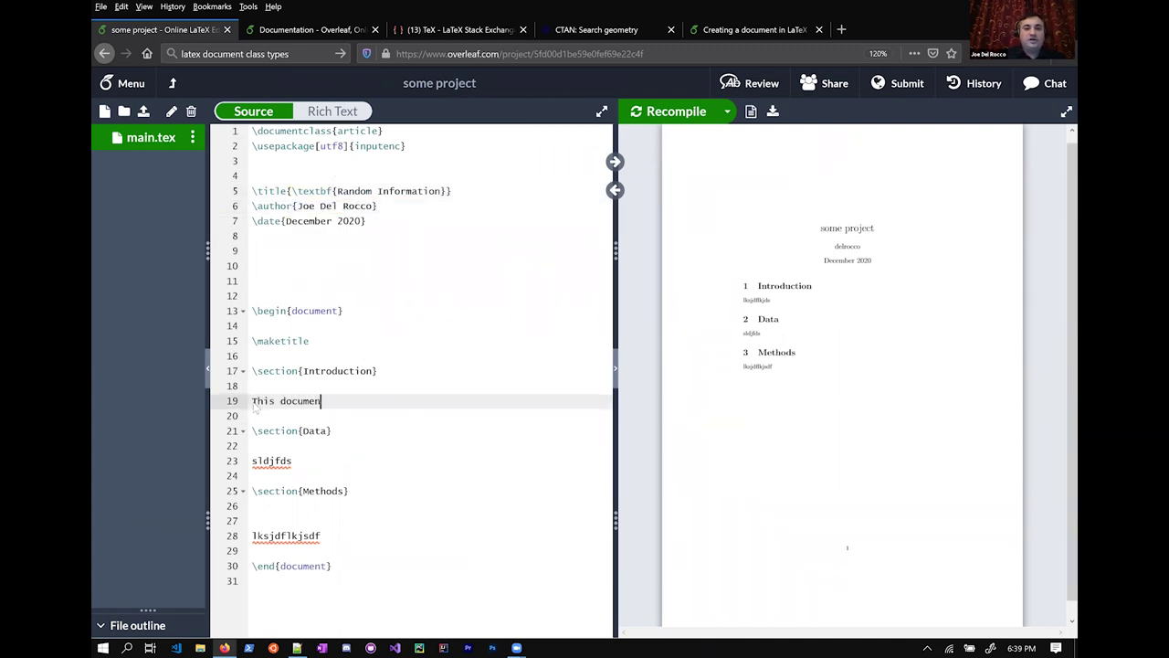
type("t is really ")
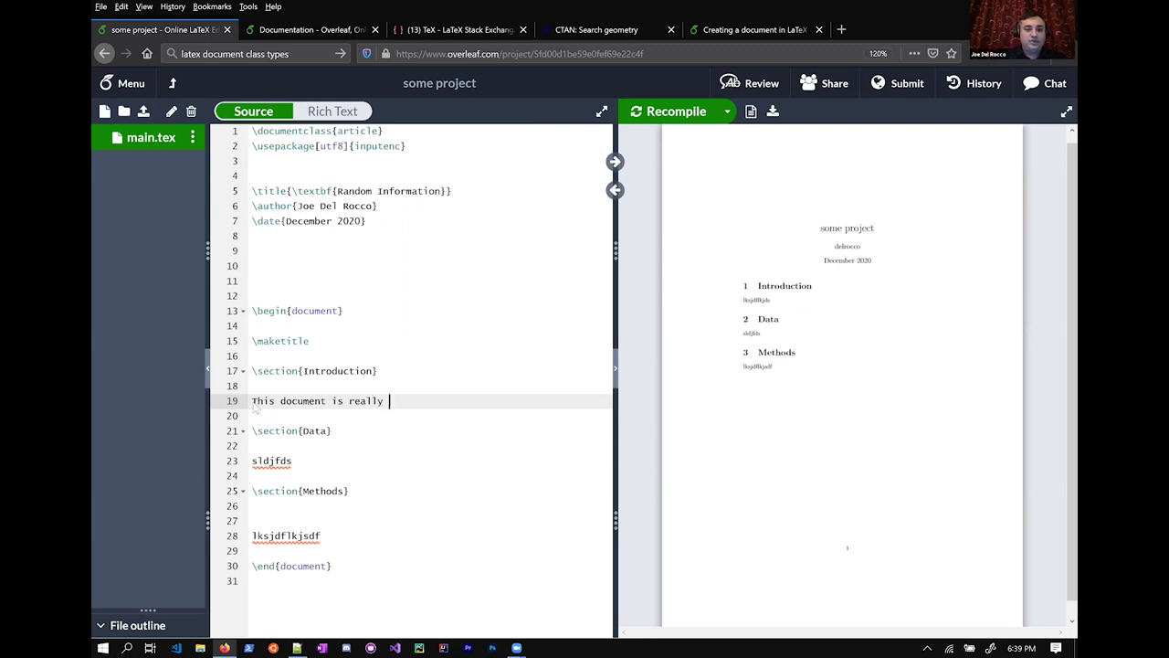
type("cool!")
- Underline the word "document" in the Introduction sentence by wrapping it in \underline{}
left_click(281, 400)
type("\\underline{")
key("Right")
key("Right")
key("Right")
type("}")
- Insert the start of a \text formatting command before the word "really" in the Introduction sentence
key("Right")
key("Right")
key("Right")
type("ext")
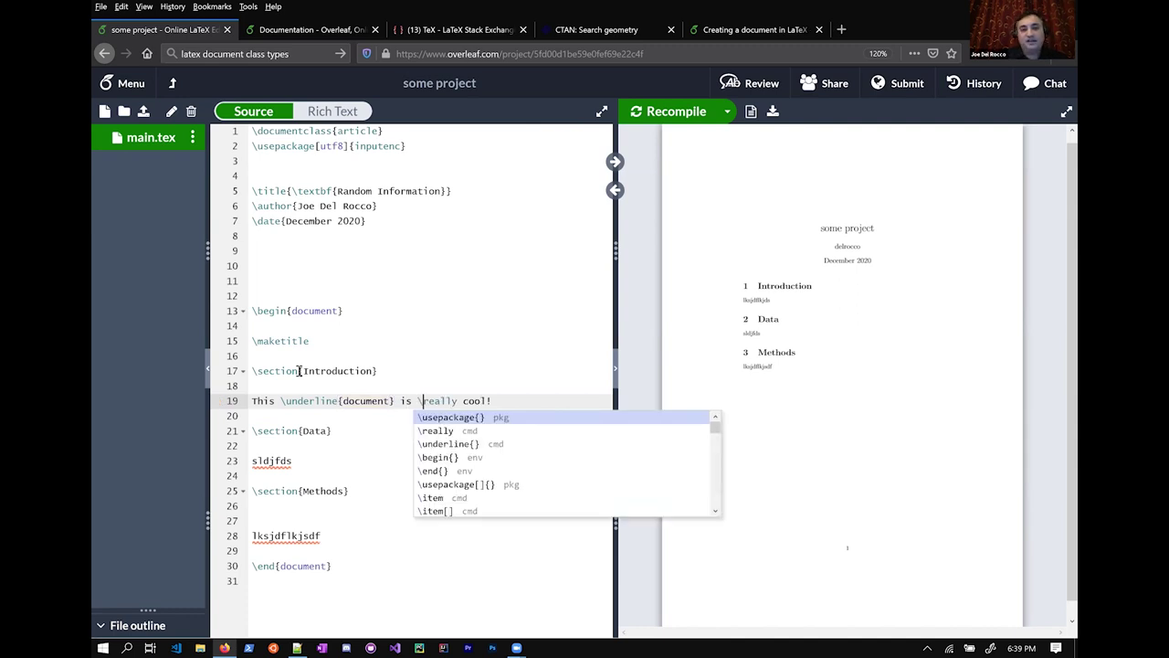